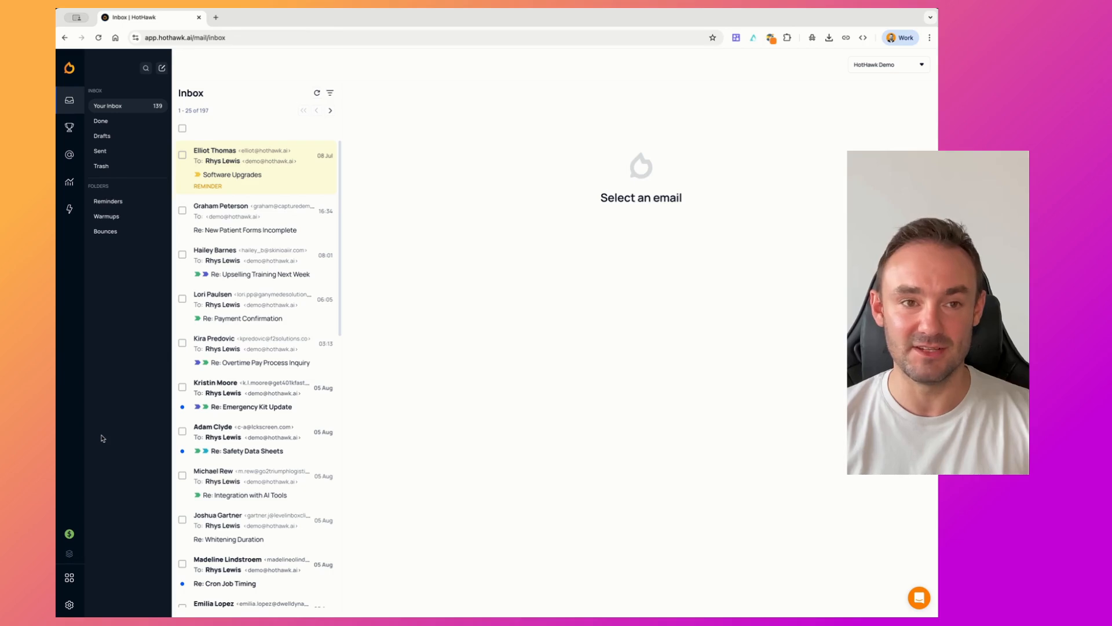
# - Turn on Automatic AI Categorisation in the workspace's inbox label settings and acknowledge the important notice
pyautogui.click(70, 604)
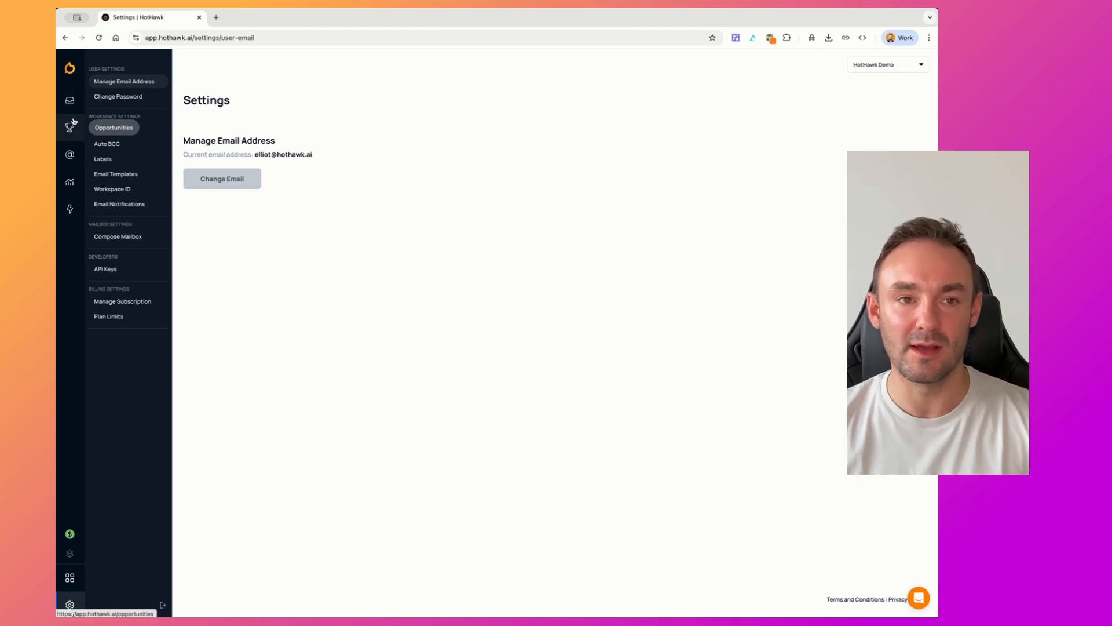
pyautogui.click(108, 161)
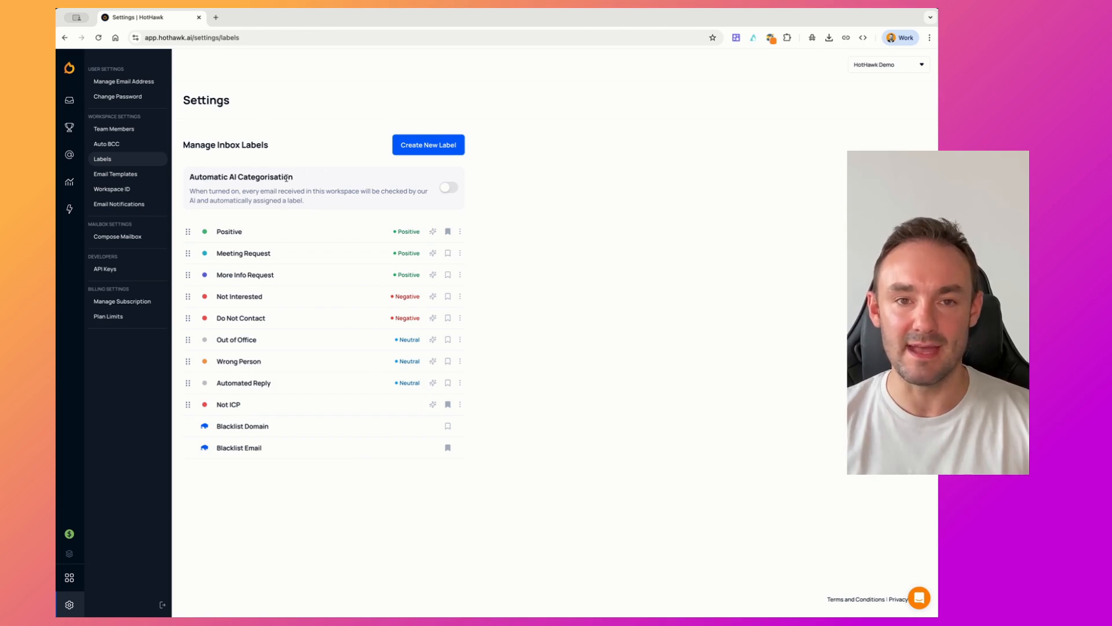
pyautogui.click(449, 188)
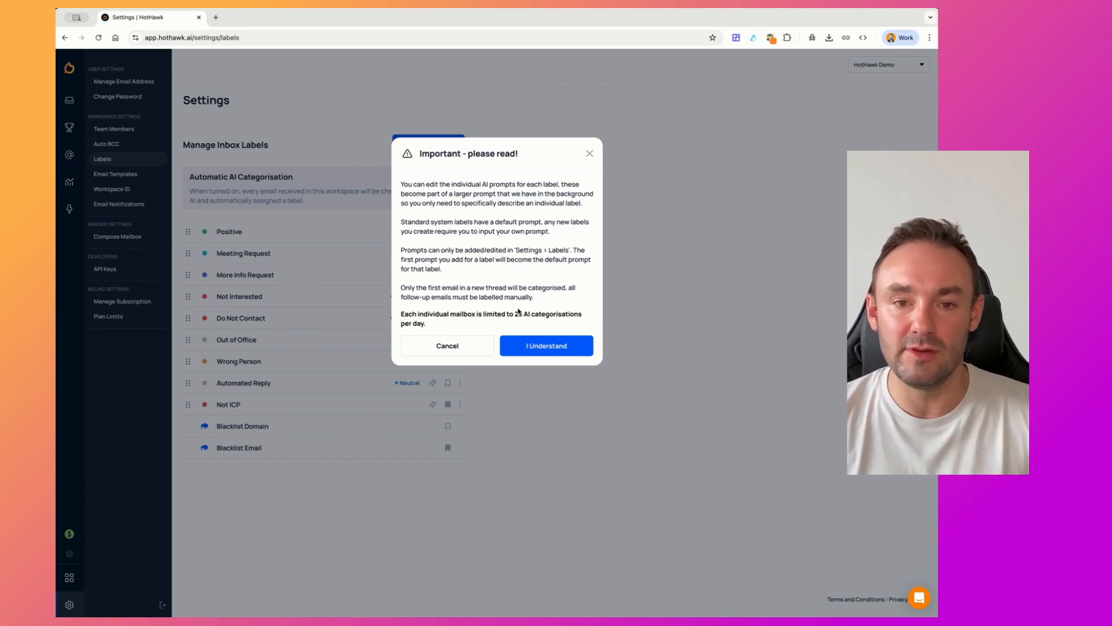
pyautogui.click(537, 348)
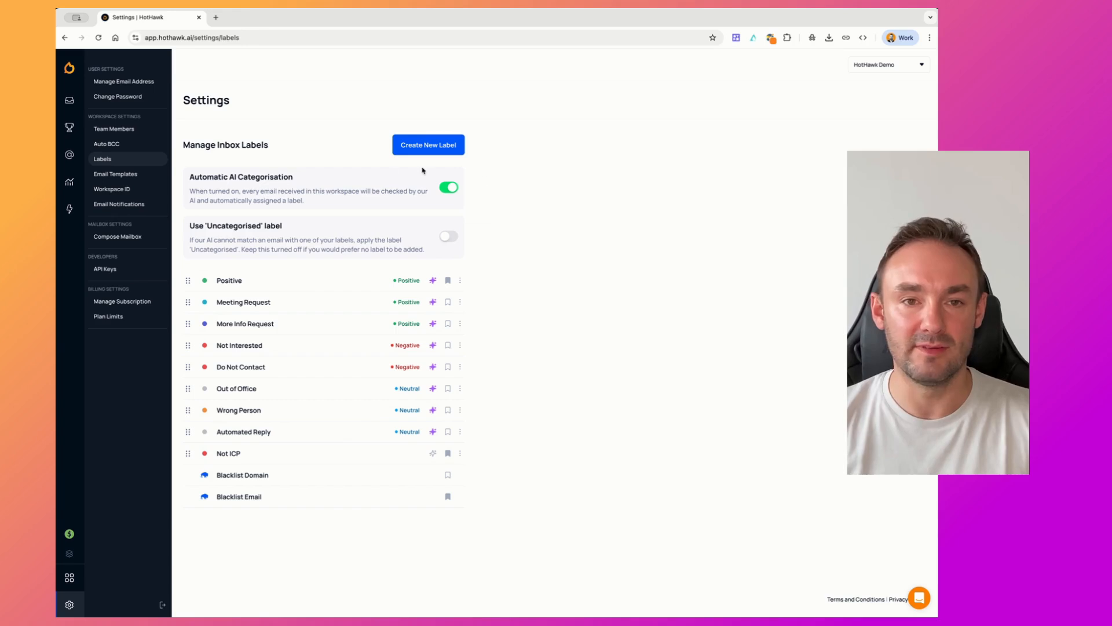
# - Try the 'Uncategorised' label option by switching it on and back off
pyautogui.click(446, 237)
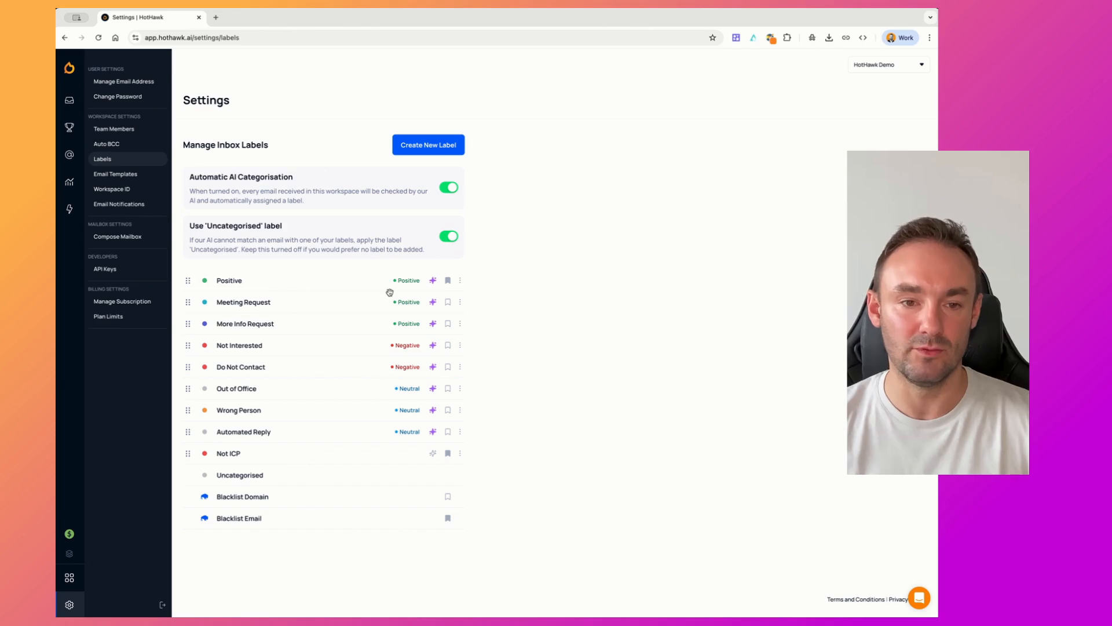
pyautogui.click(452, 238)
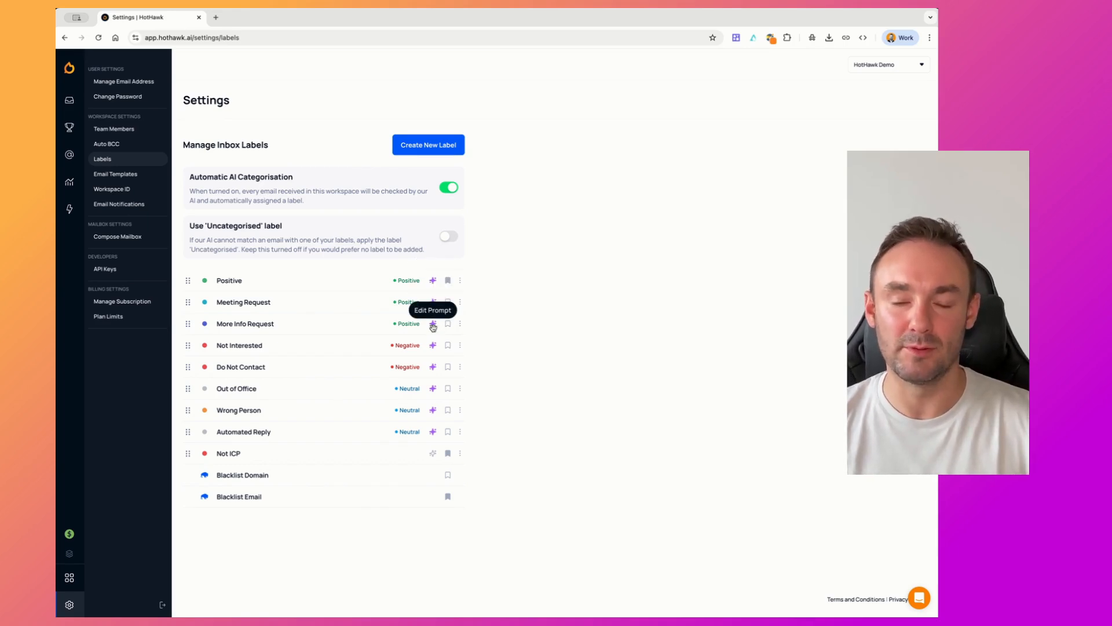
# - View the AI prompt of the Positive label and close it without editing
pyautogui.click(432, 282)
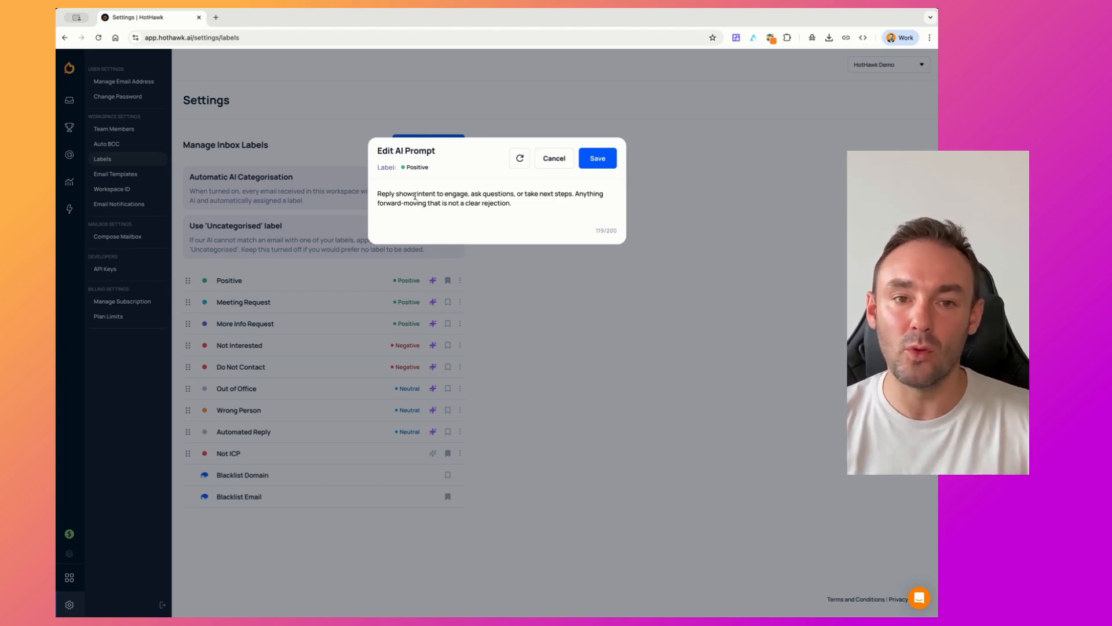
pyautogui.click(484, 264)
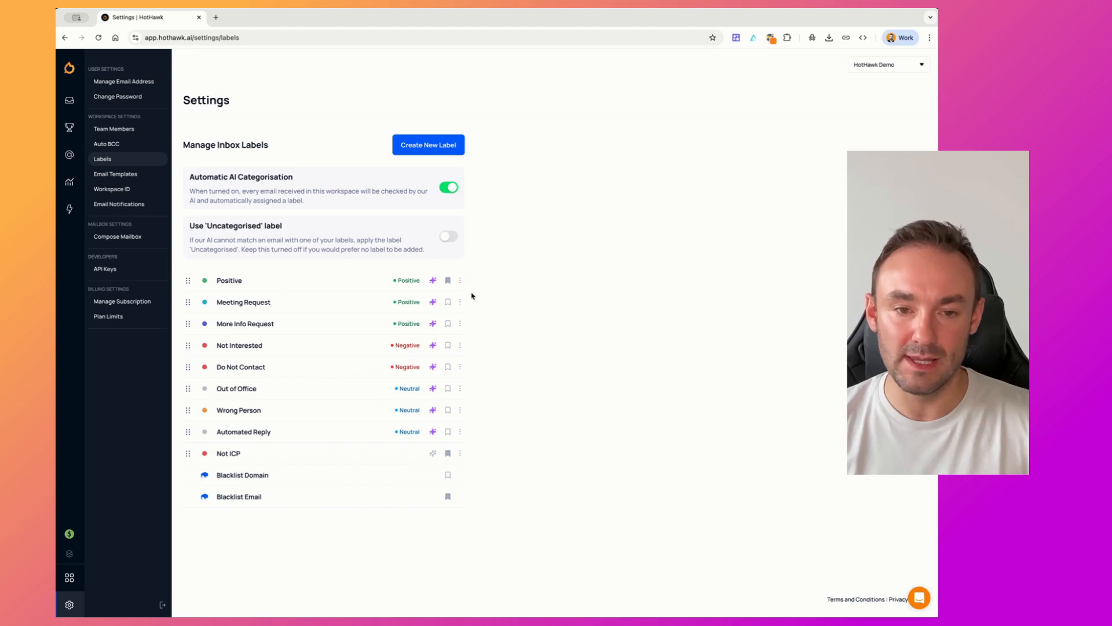
# - Give the Not ICP label the AI prompt "Create your own prompt" and save it
pyautogui.click(434, 457)
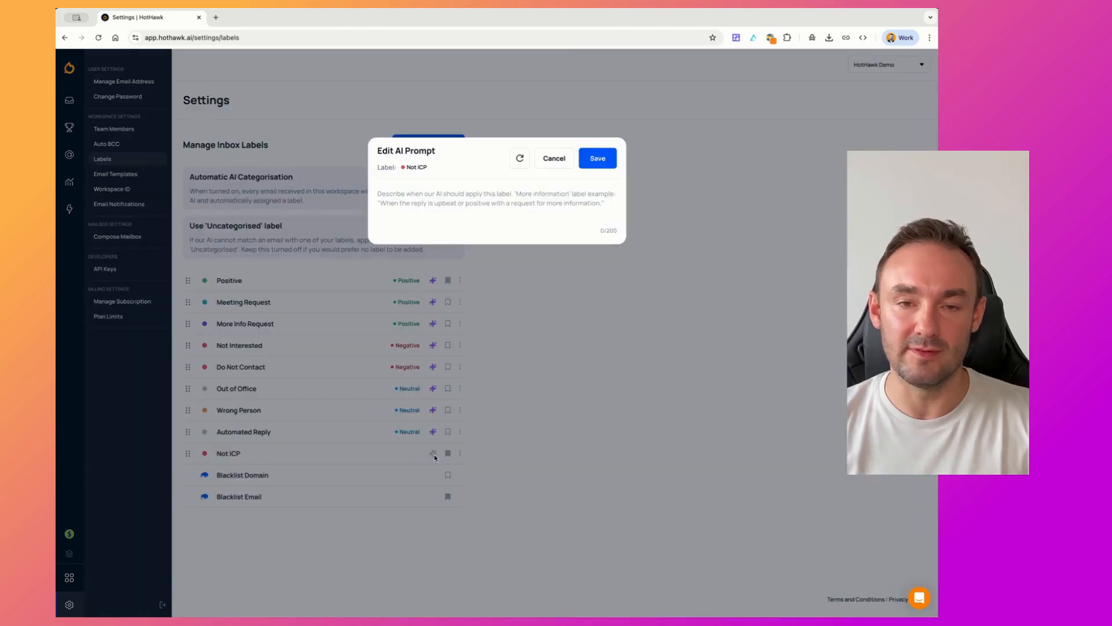
pyautogui.click(501, 198)
pyautogui.write('Create your own prompt')
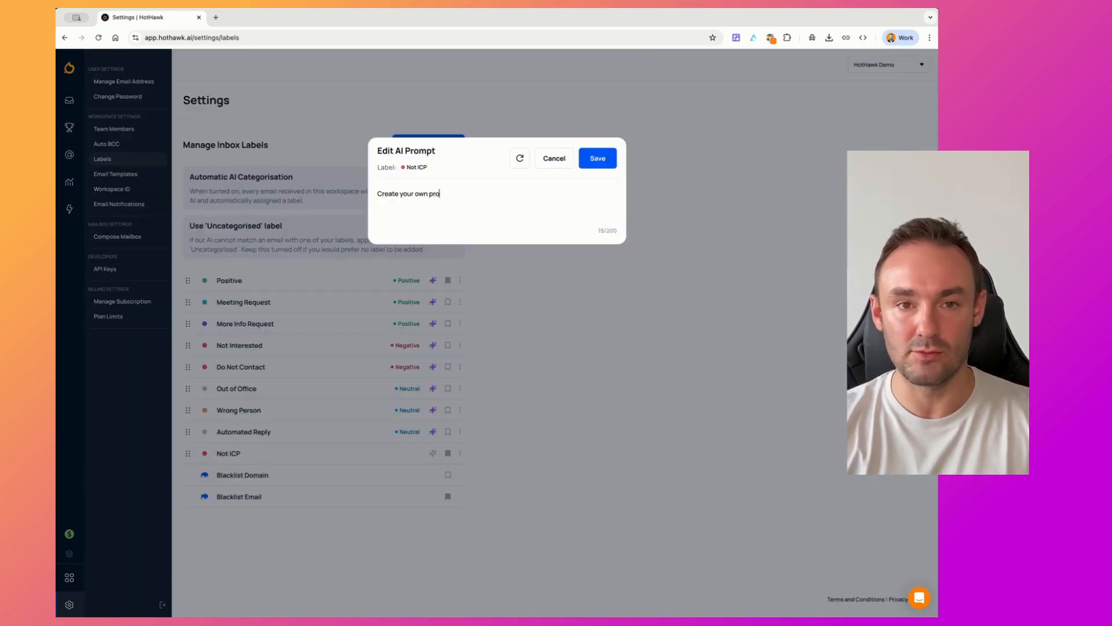
pyautogui.click(607, 157)
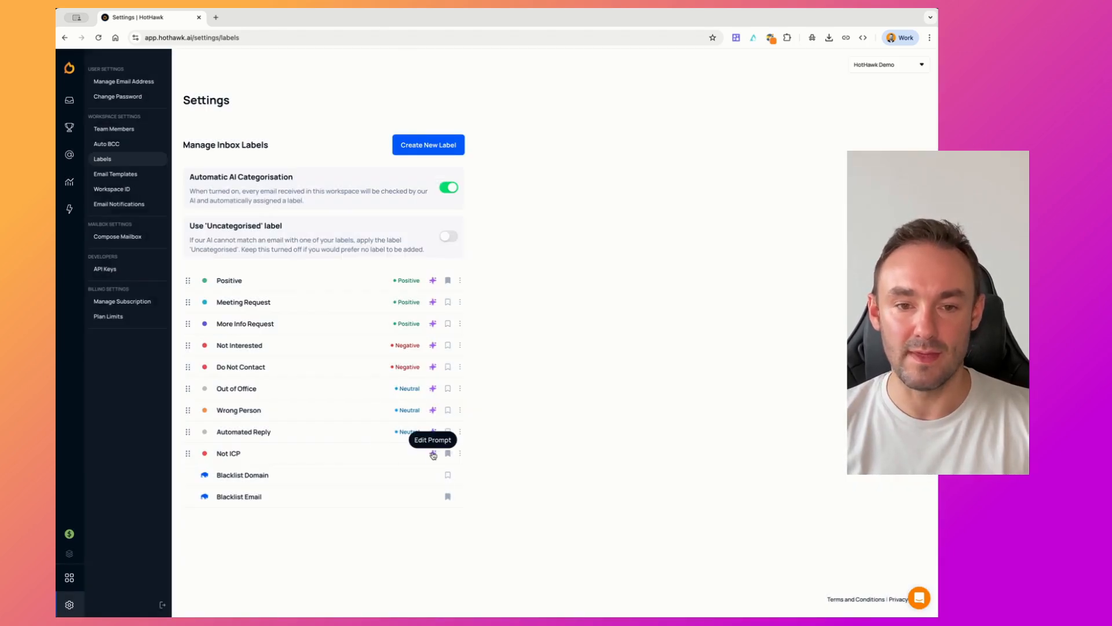
# - Clear the AI prompt of the Not ICP label and save it empty
pyautogui.click(433, 454)
pyautogui.click(499, 193)
pyautogui.hotkey('ctrl', 'a')
pyautogui.press('BackSpace')
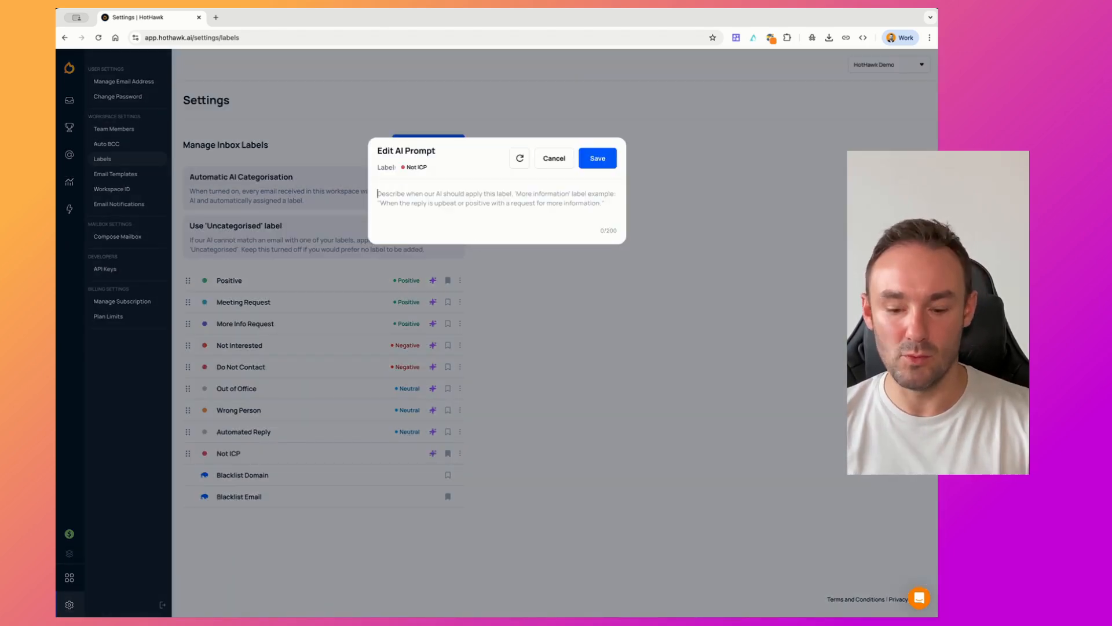
pyautogui.click(606, 160)
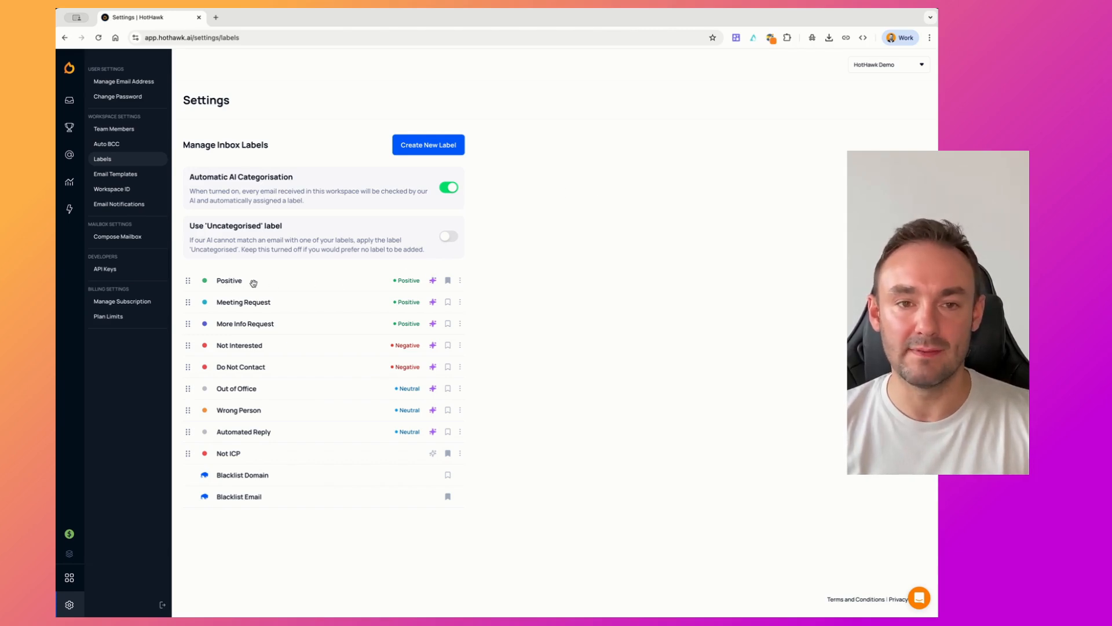
# - Overwrite the Positive label's AI prompt from the end of "Reply show" onward with "you can do what you want" and save it
pyautogui.click(433, 281)
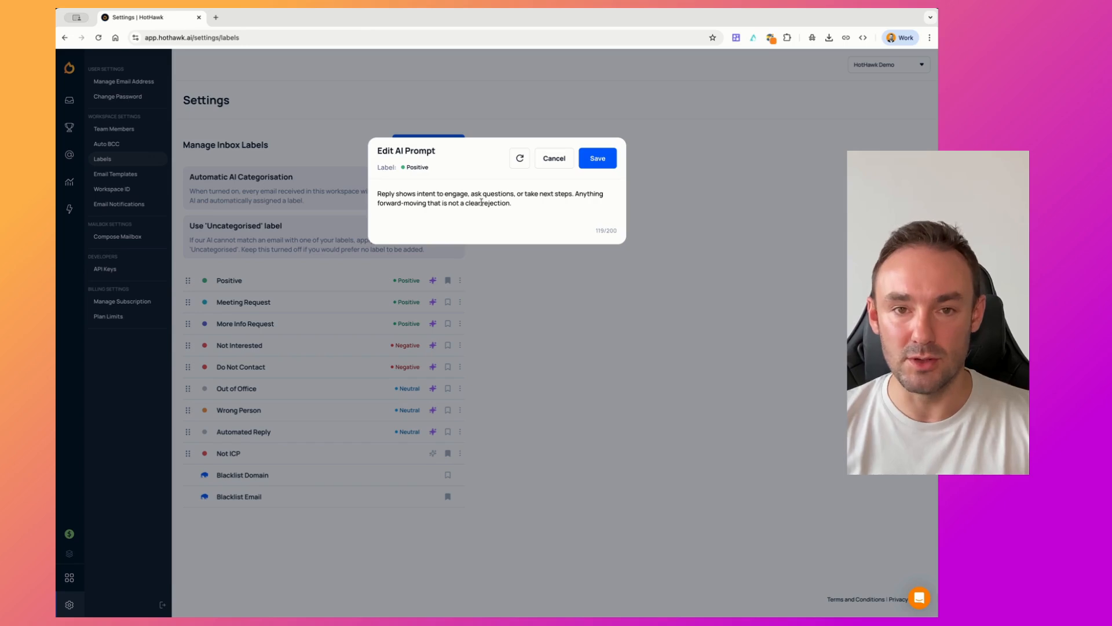
pyautogui.moveTo(512, 204); pyautogui.dragTo(412, 193)
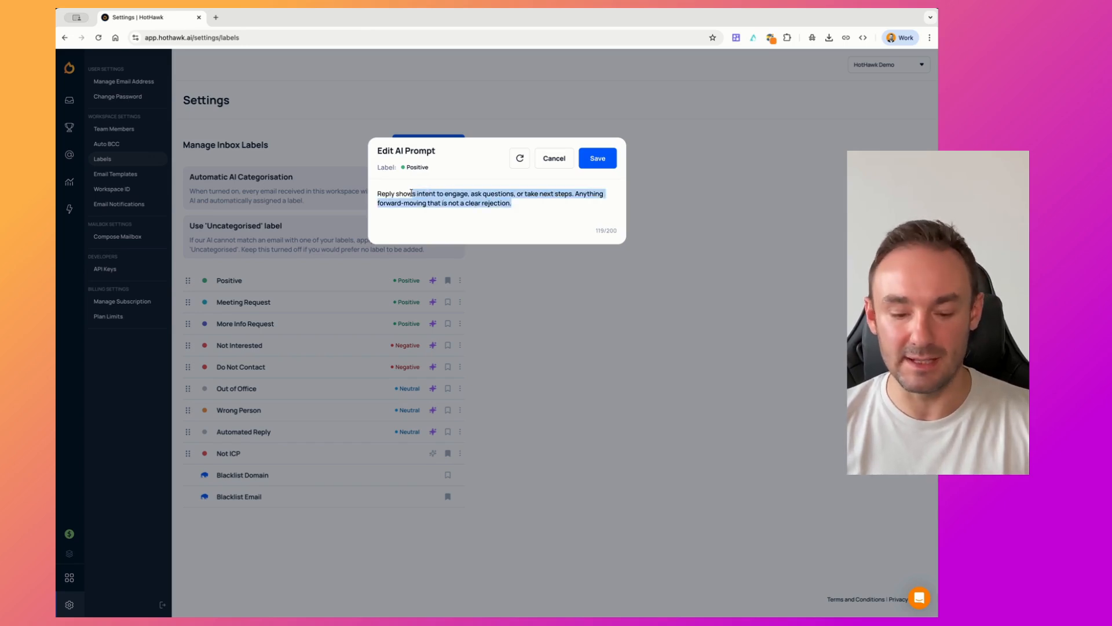
pyautogui.write('you can do what you want')
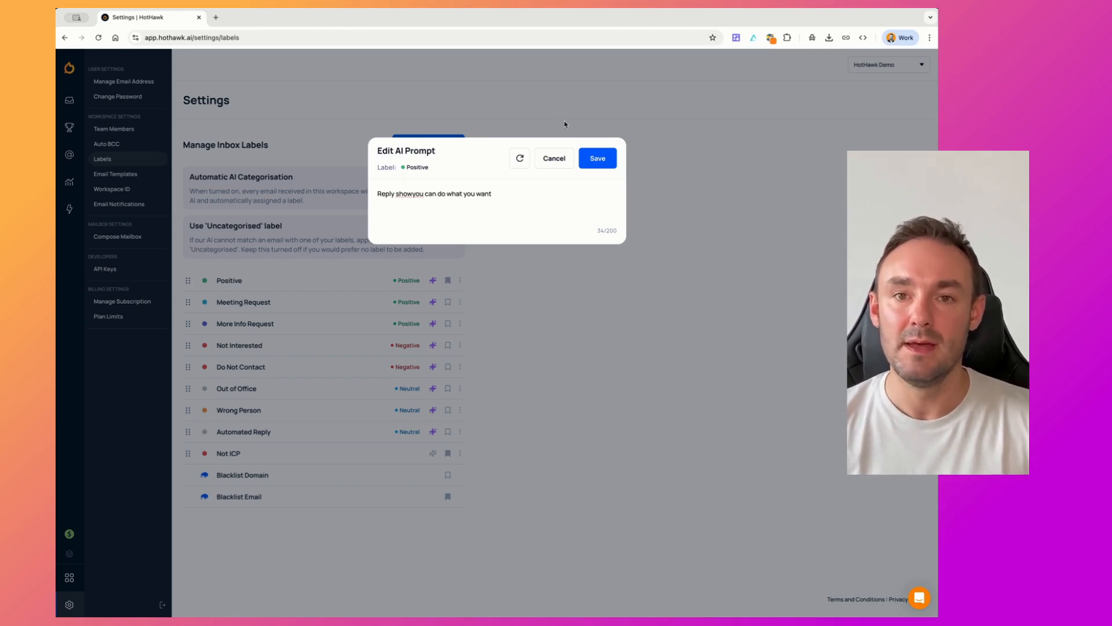
pyautogui.click(600, 157)
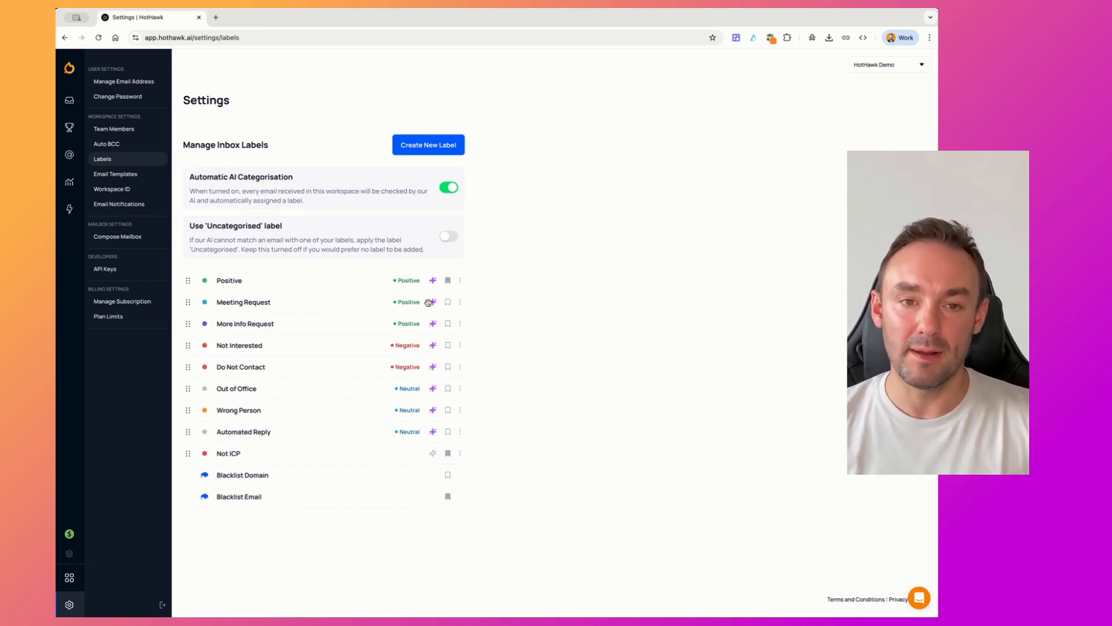
# - Reset the Positive label's AI prompt to its default text and save it
pyautogui.click(432, 280)
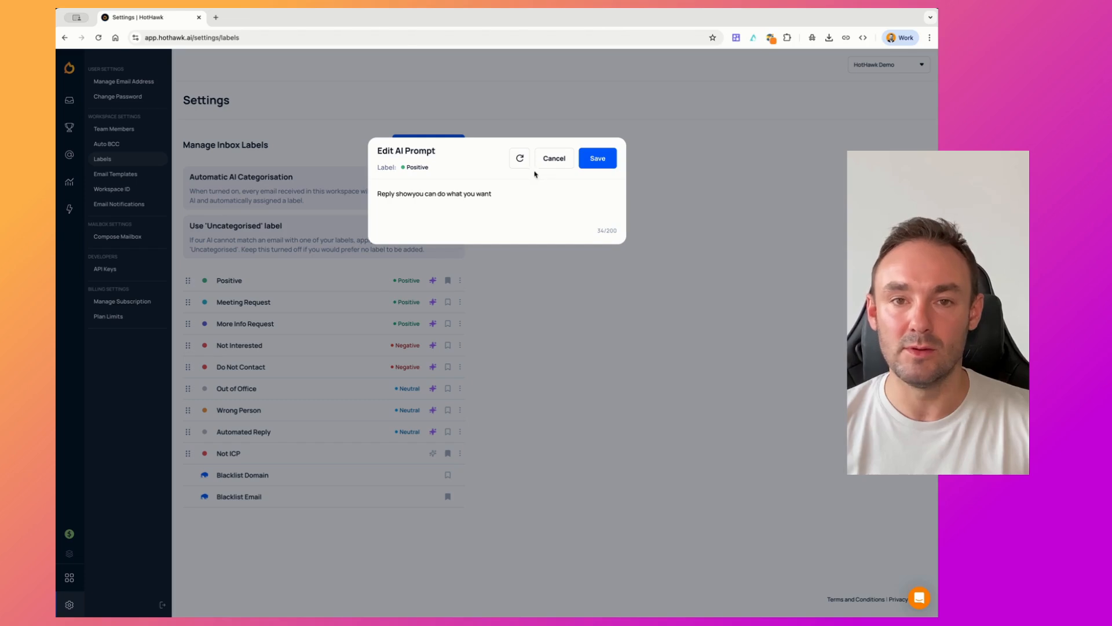
pyautogui.click(520, 159)
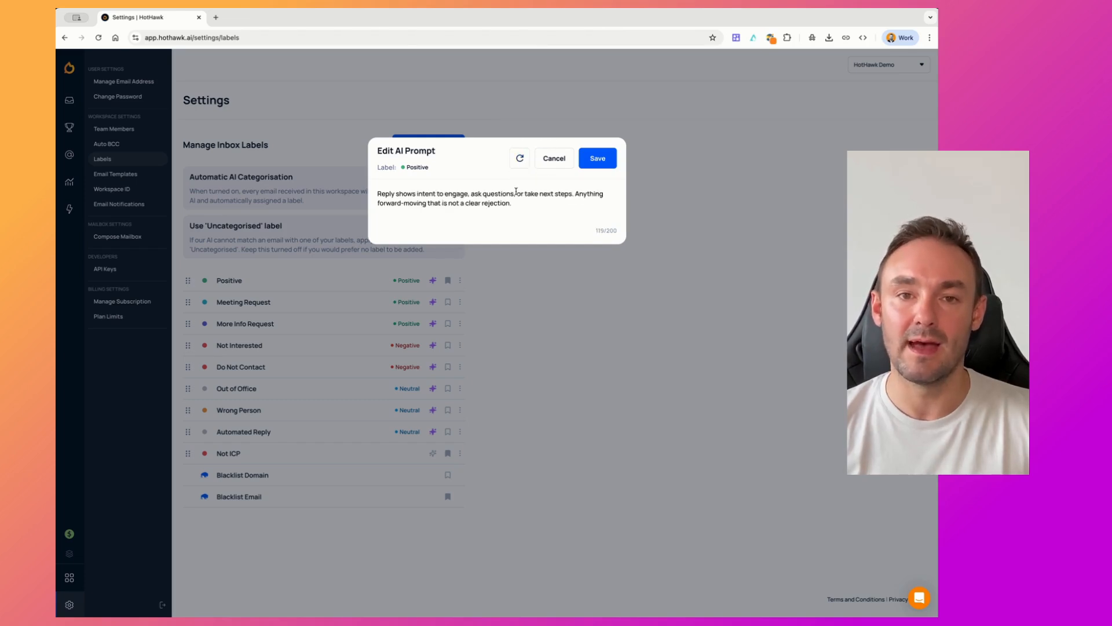
pyautogui.click(597, 160)
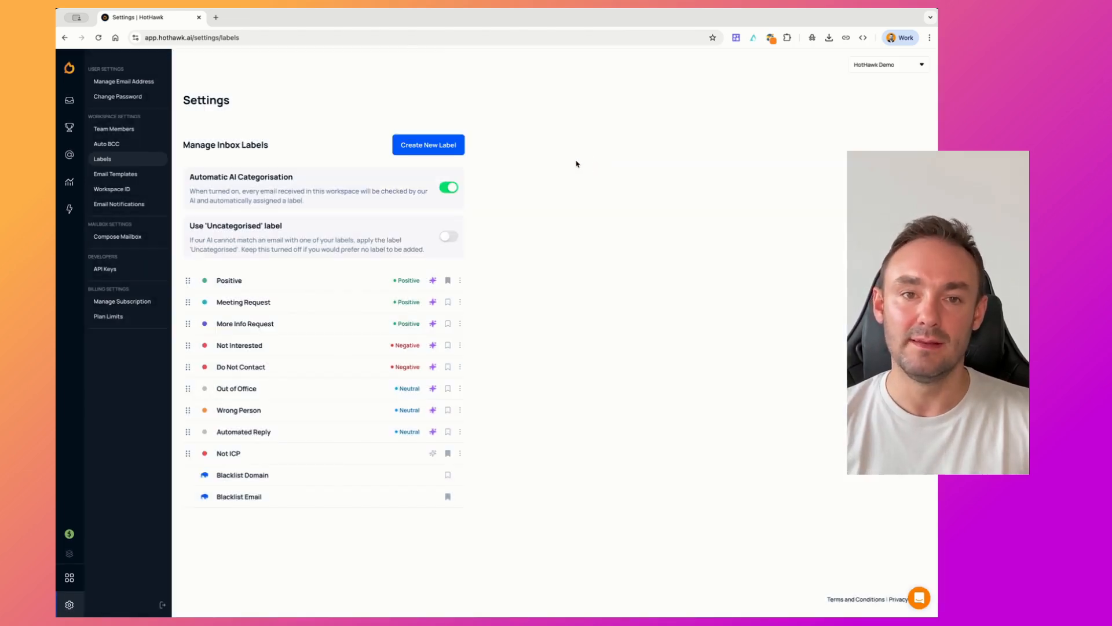
# - Start a new label in the settings and enter the prompt "The default prompt becomes your first prompt"
pyautogui.click(447, 146)
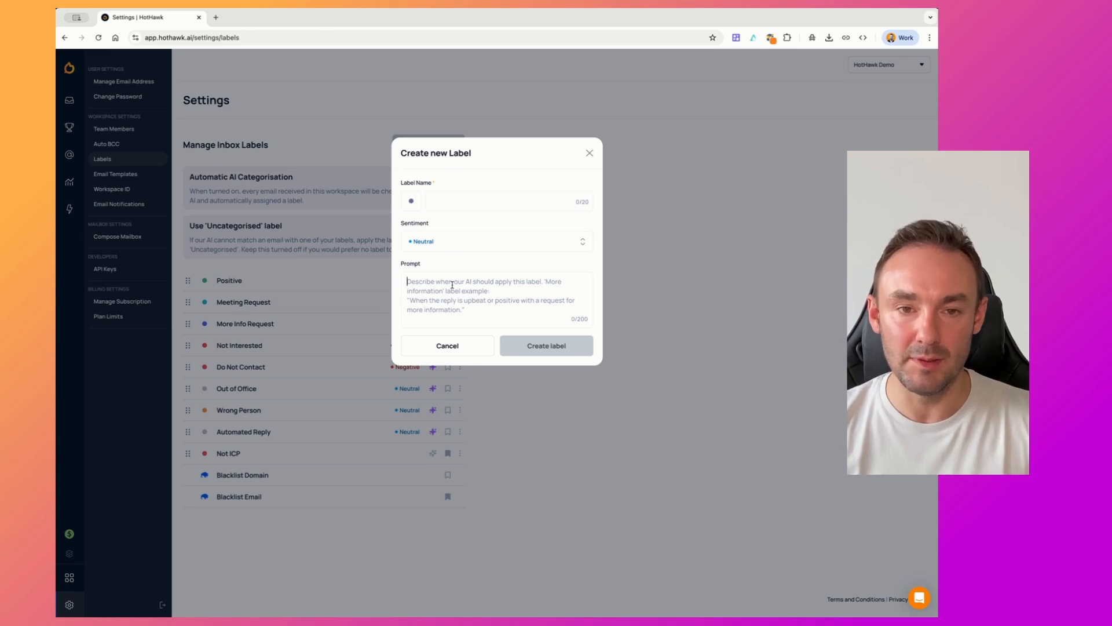
pyautogui.write('The defaul')
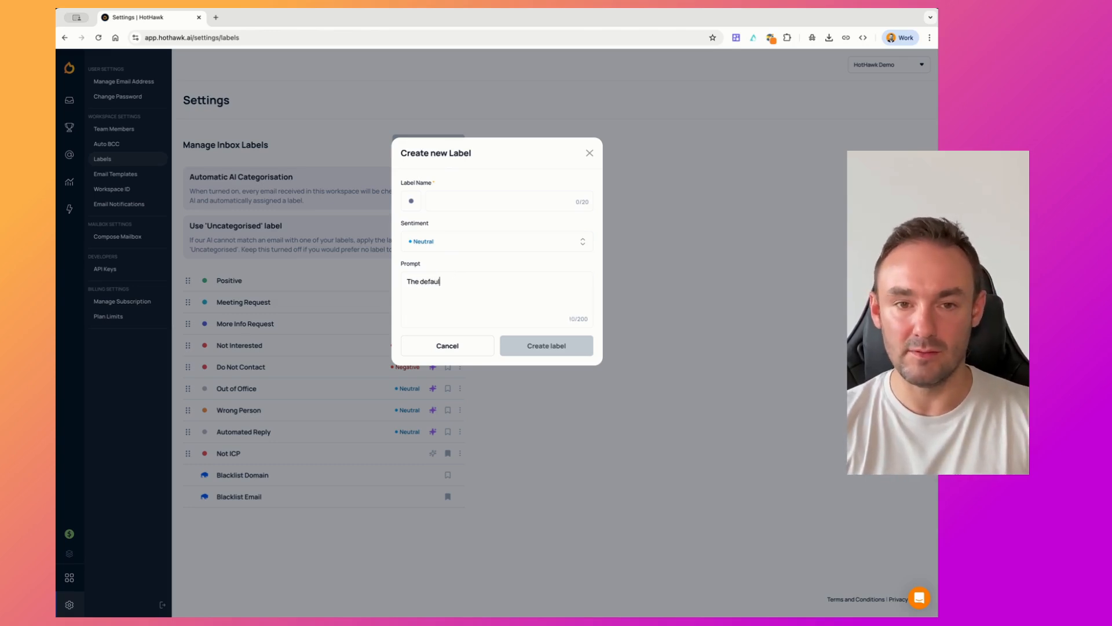
pyautogui.write('t prompt becomes ')
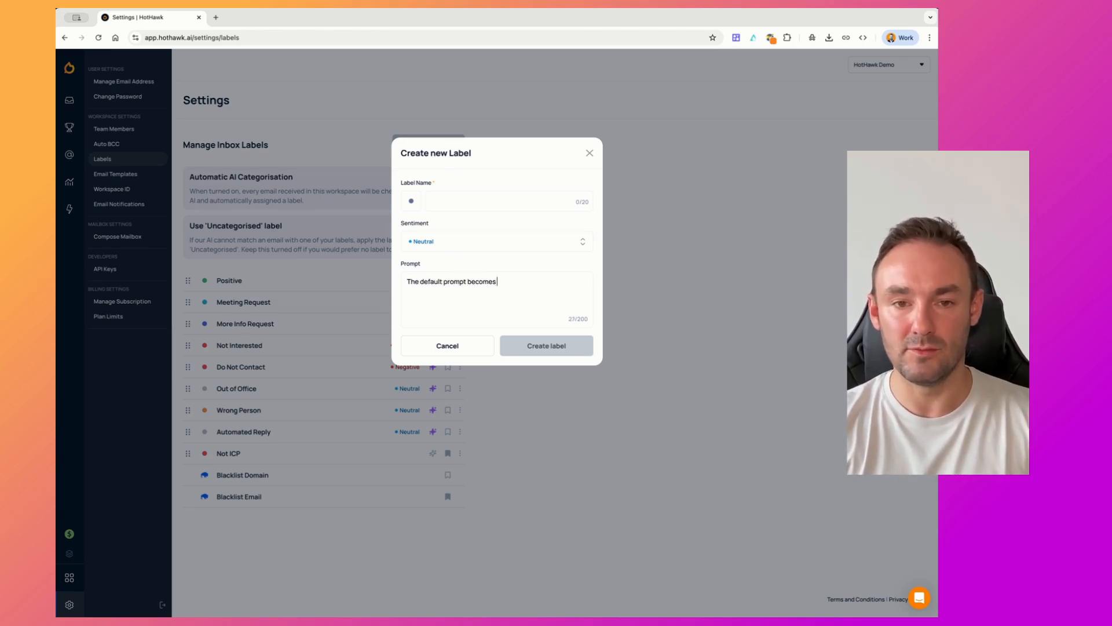
pyautogui.write('you first p')
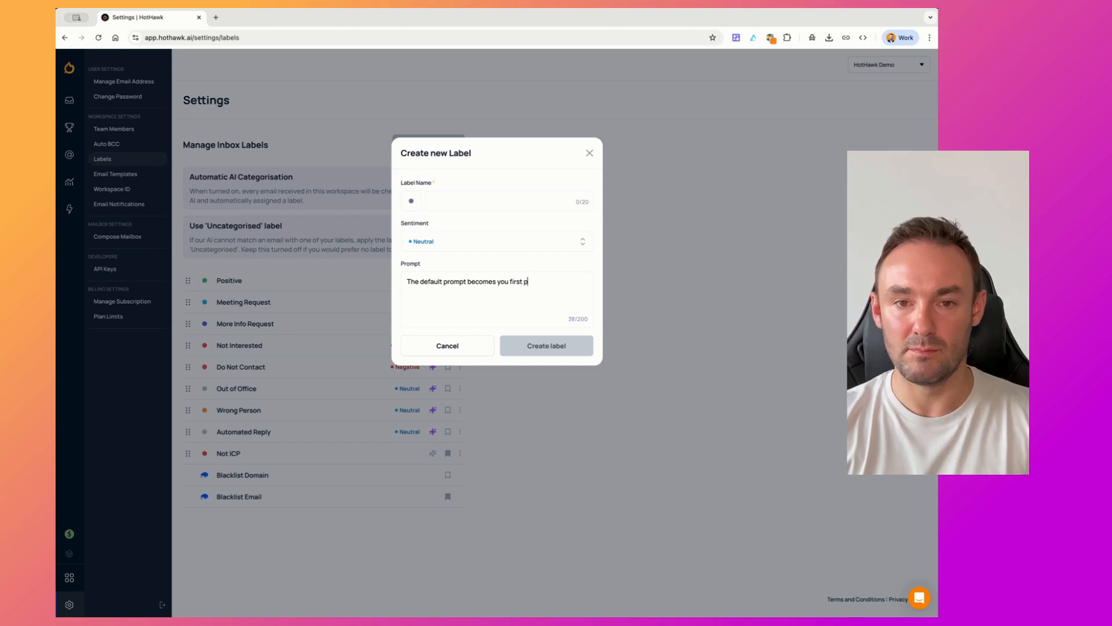
pyautogui.write('rompt')
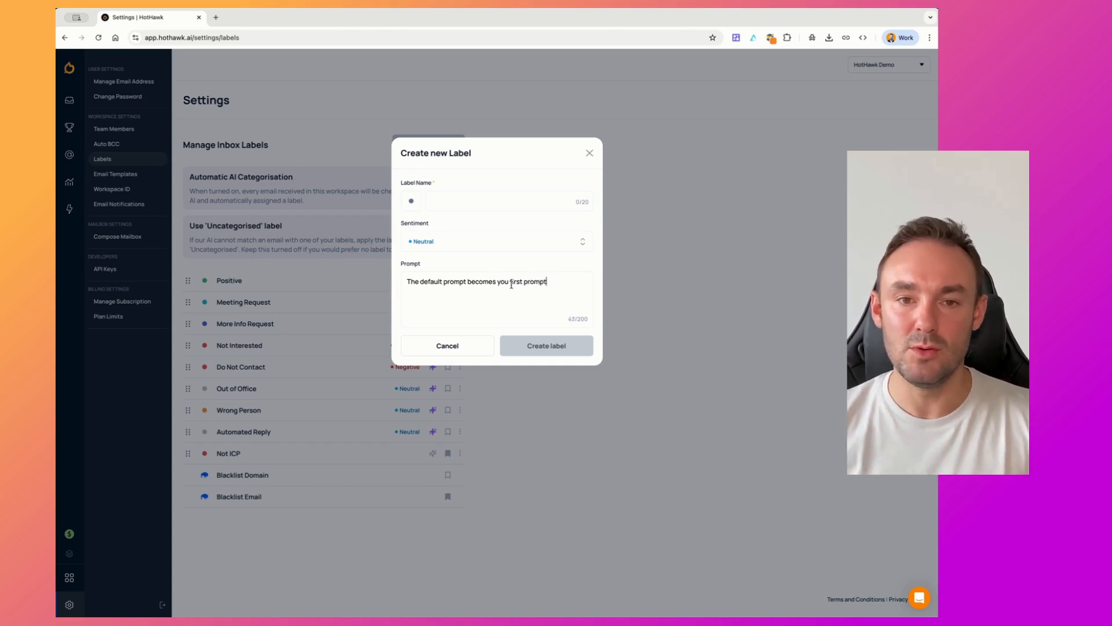
pyautogui.click(510, 283)
pyautogui.write('r')
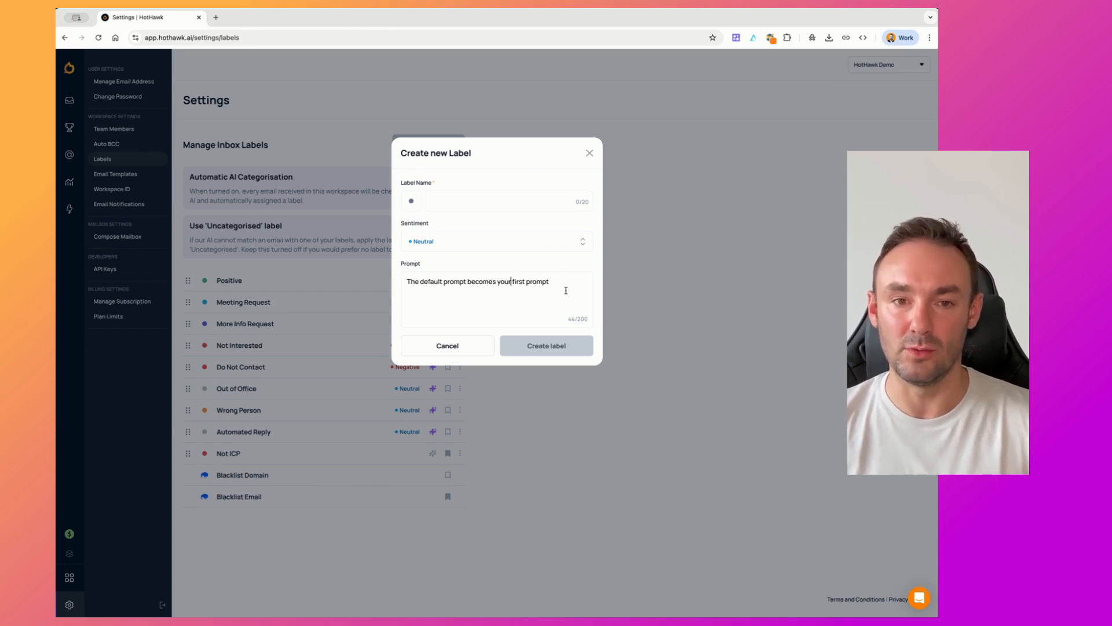
# - Review the sentiment choices for the new label, then cancel its creation
pyautogui.click(512, 241)
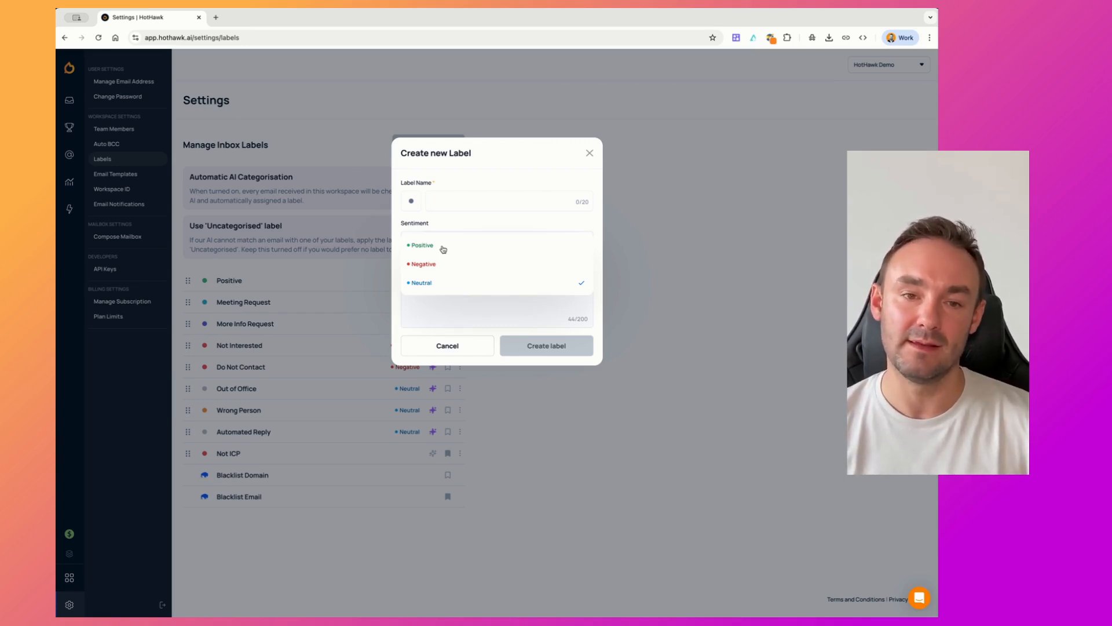
pyautogui.click(464, 210)
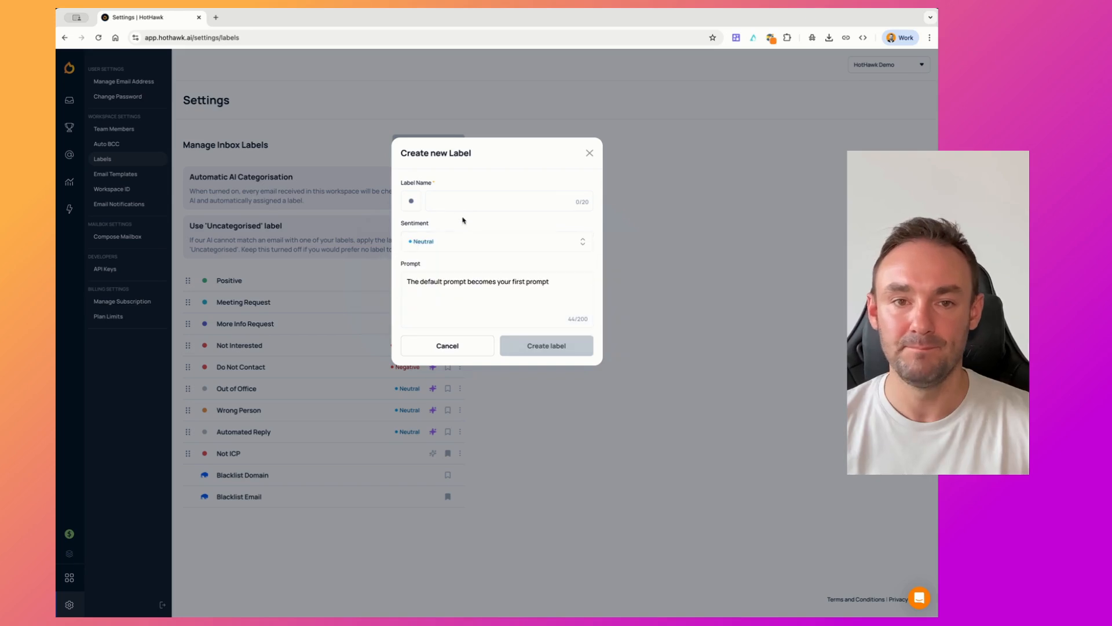
pyautogui.click(461, 346)
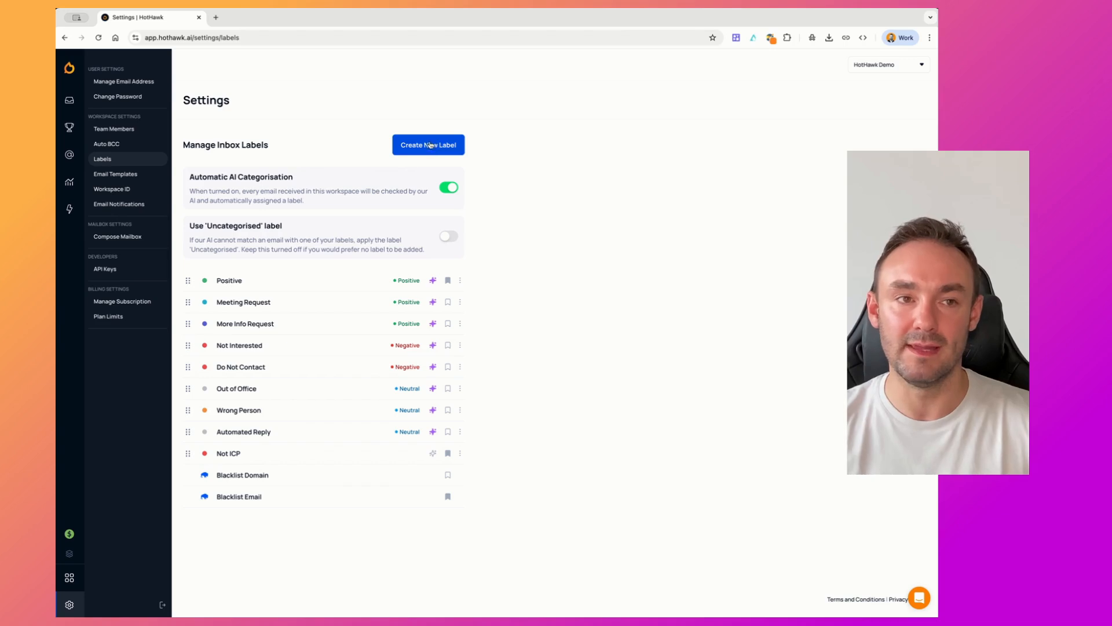
# - Open the "Re: New Patient Forms Incomplete" email in the inbox and start a new label for it named "create a new label"
pyautogui.click(70, 99)
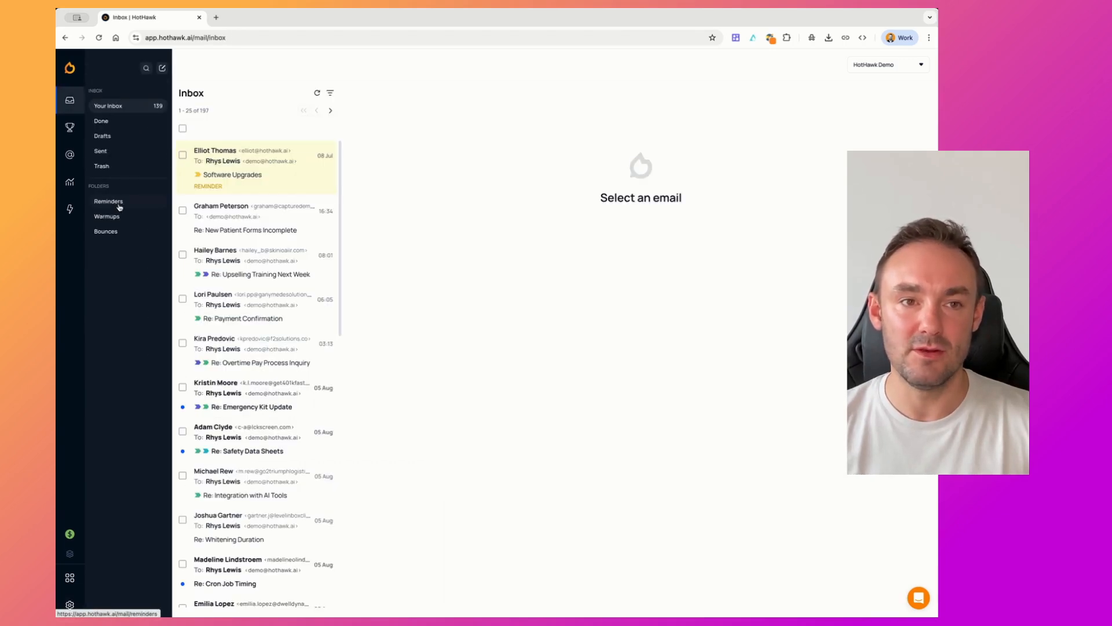
pyautogui.click(810, 97)
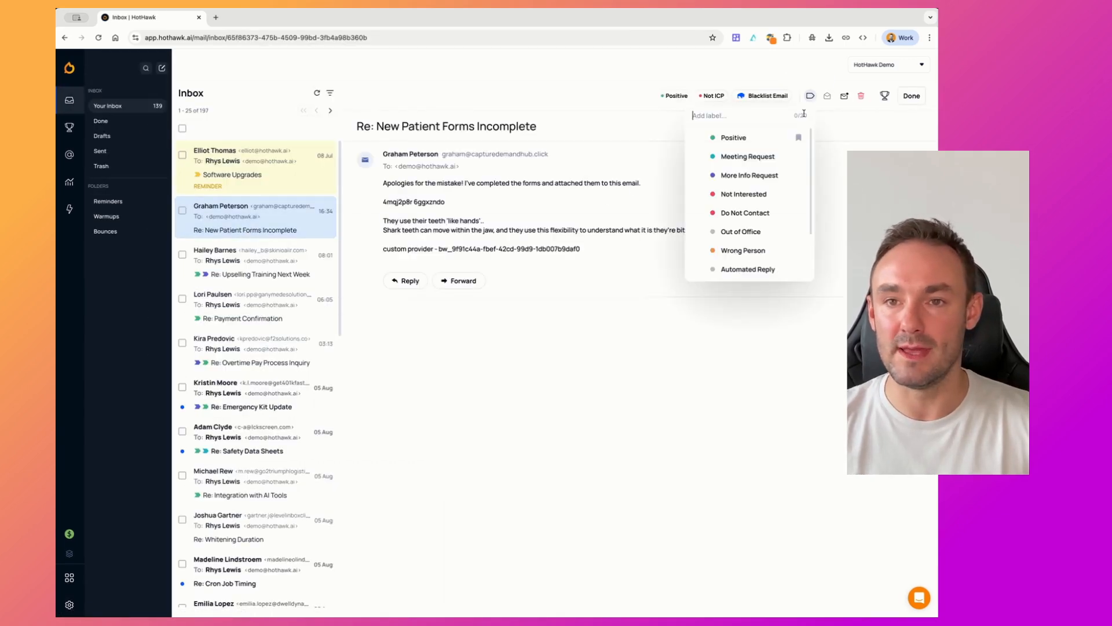
pyautogui.write('create a ne')
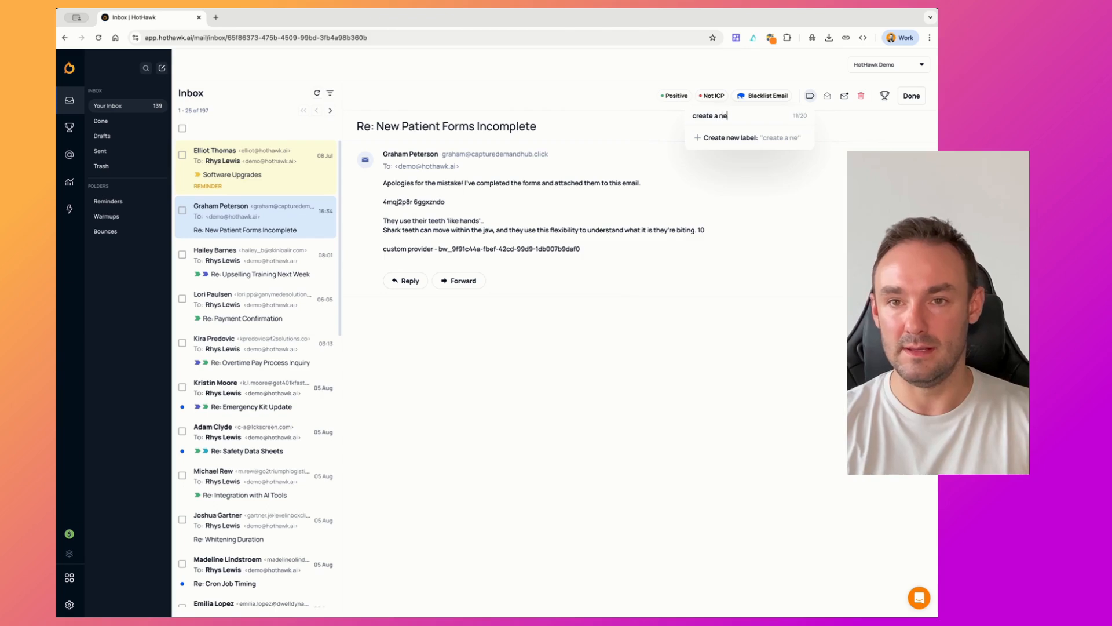
pyautogui.write('w label')
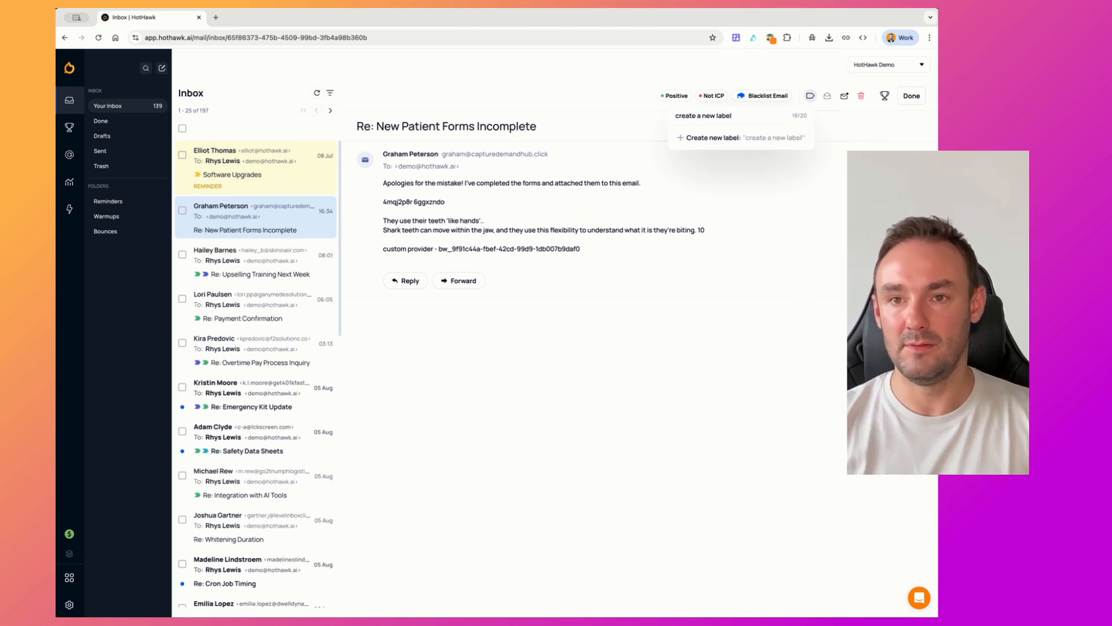
pyautogui.click(756, 139)
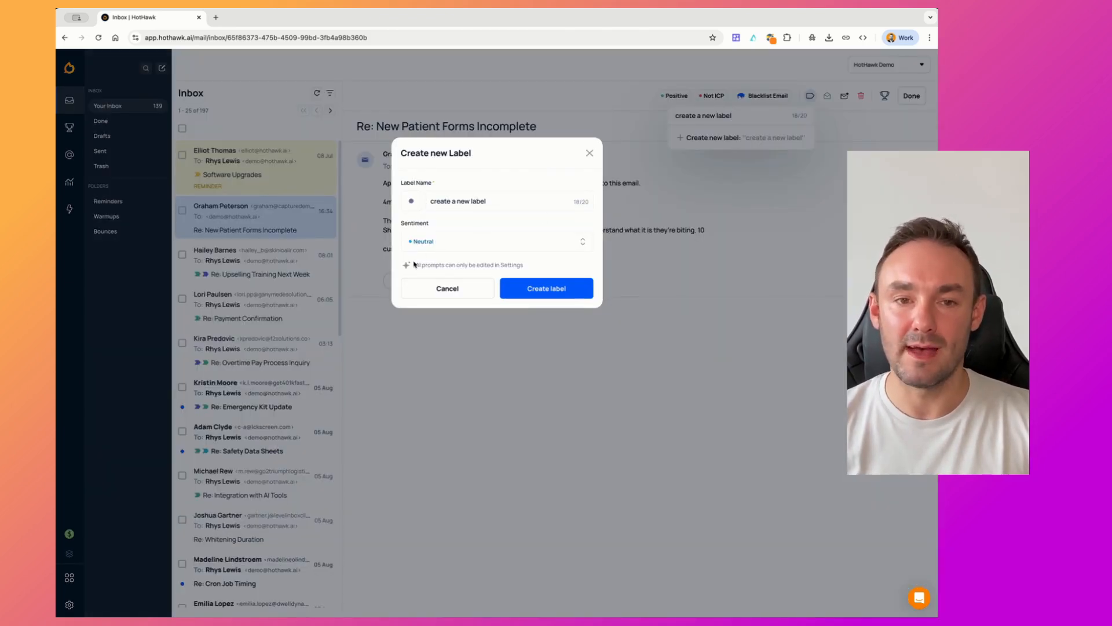
# - Highlight the note about AI prompts, set the new label's sentiment to Negative and create the label
pyautogui.moveTo(417, 265); pyautogui.dragTo(528, 268)
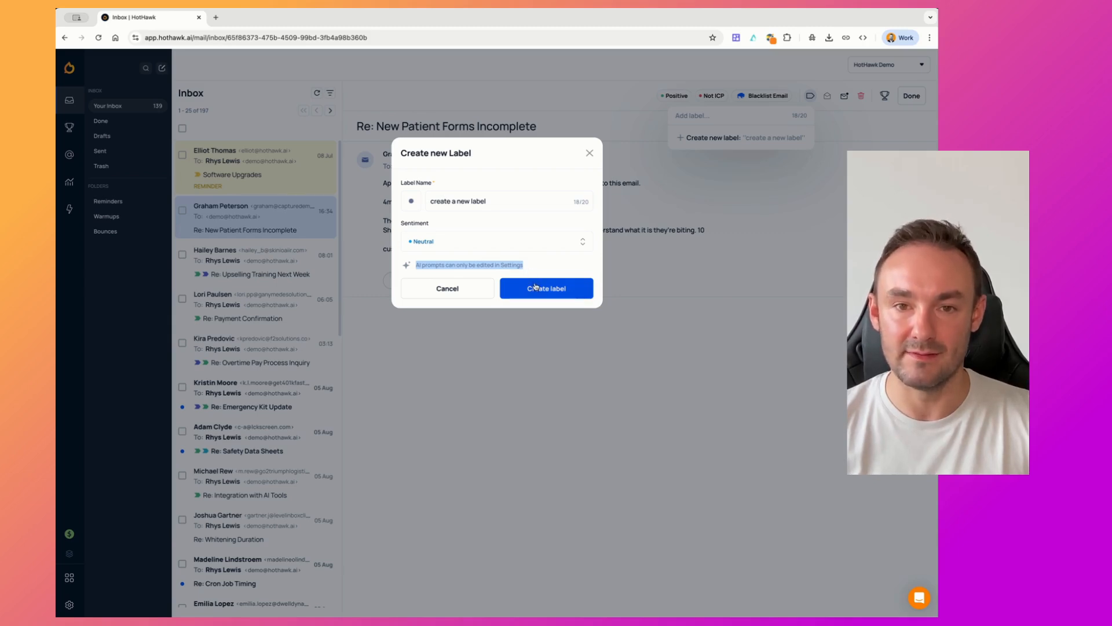
pyautogui.click(519, 245)
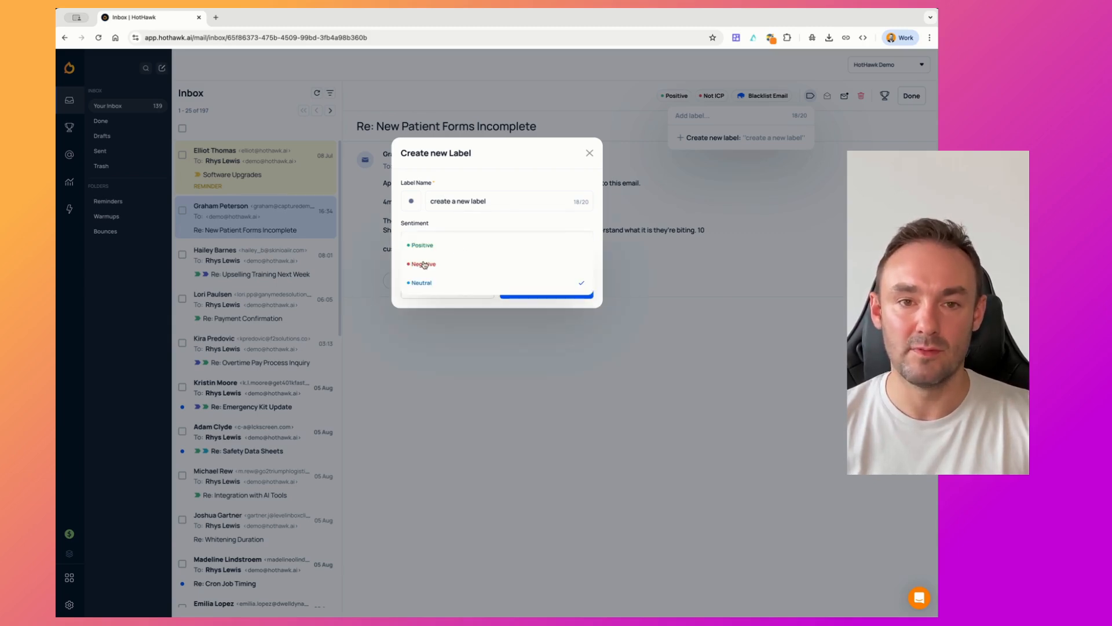
pyautogui.click(425, 263)
pyautogui.click(573, 289)
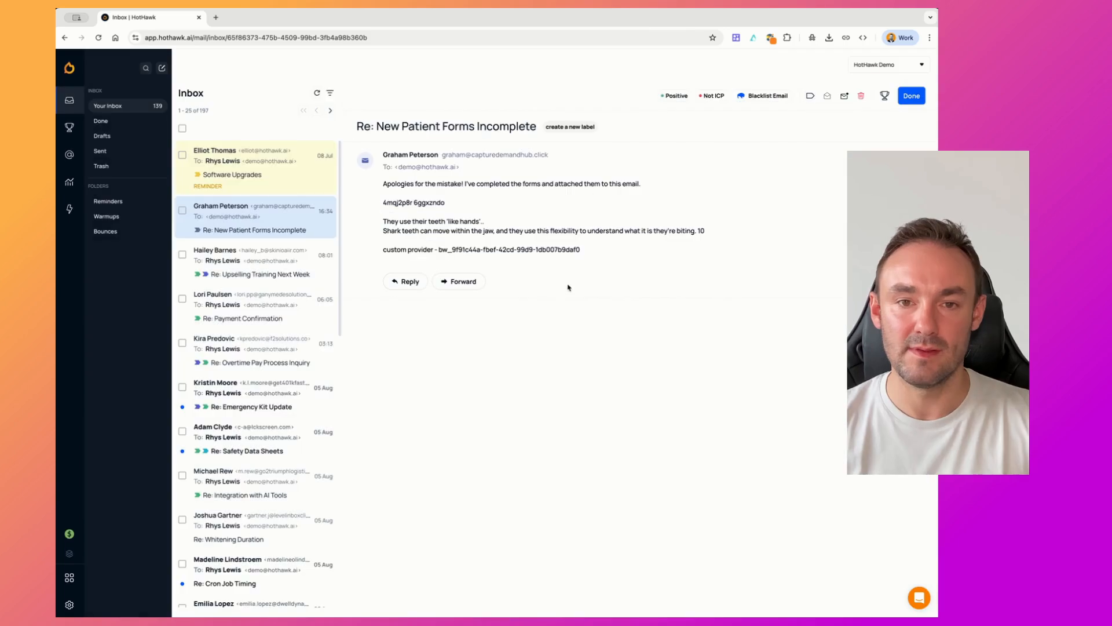
# - Open the AI prompt of the "create a new label" label from the workspace's label settings
pyautogui.click(69, 604)
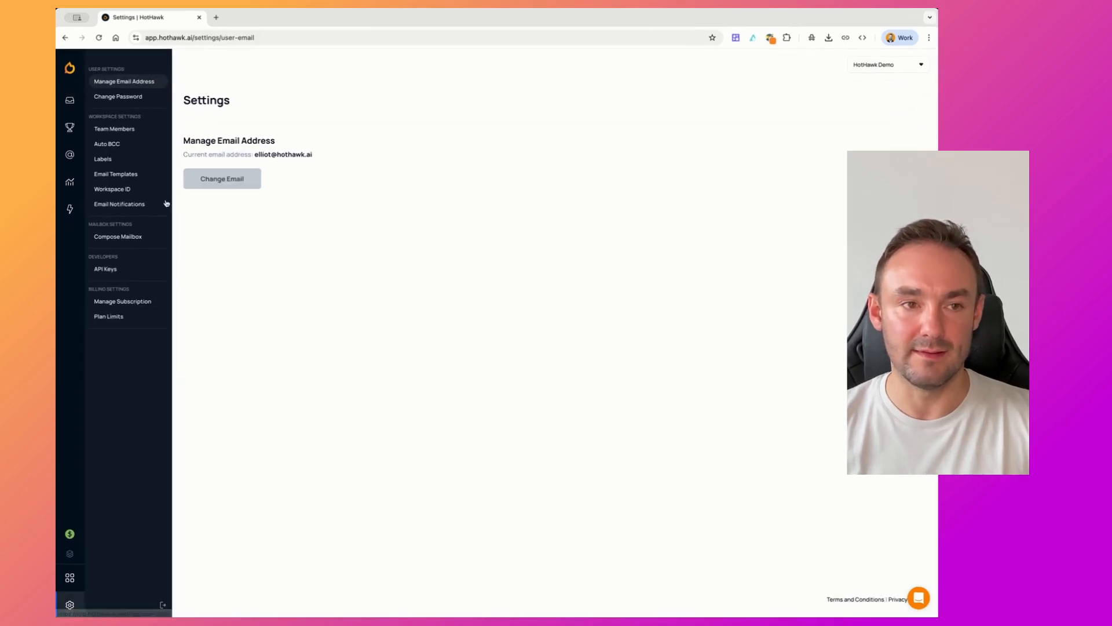
pyautogui.click(104, 158)
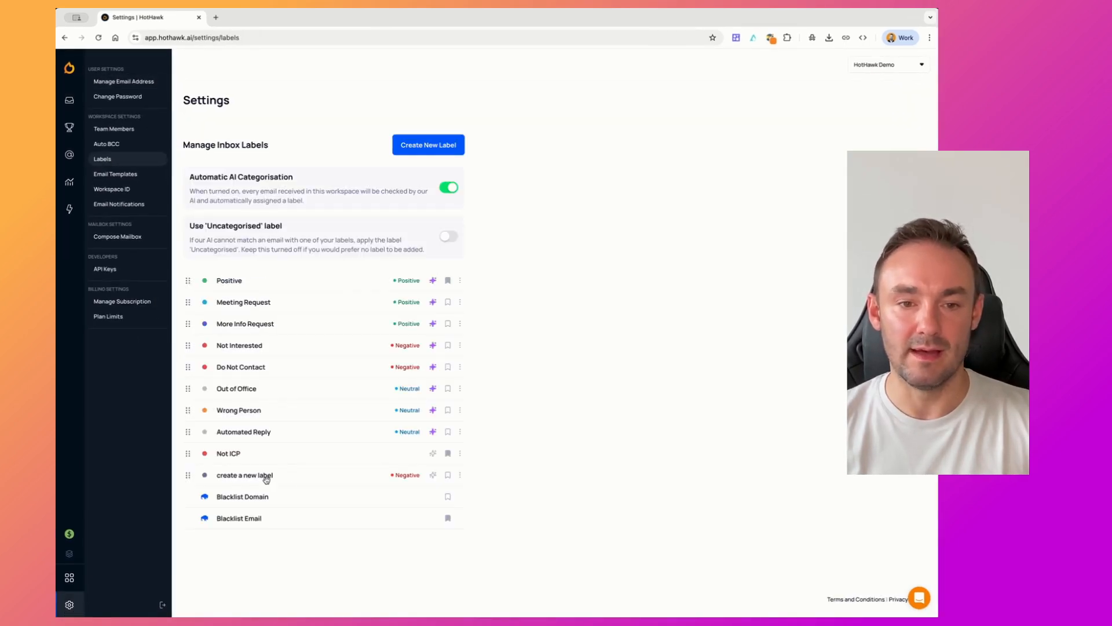
pyautogui.click(433, 475)
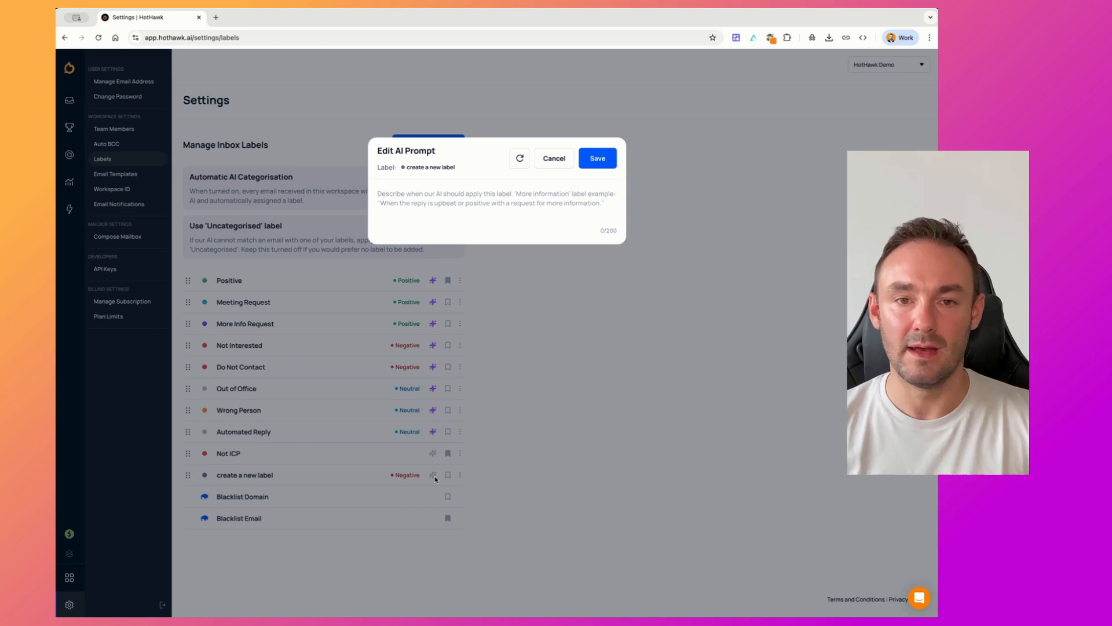
pyautogui.click(486, 225)
pyautogui.write('add your pr')
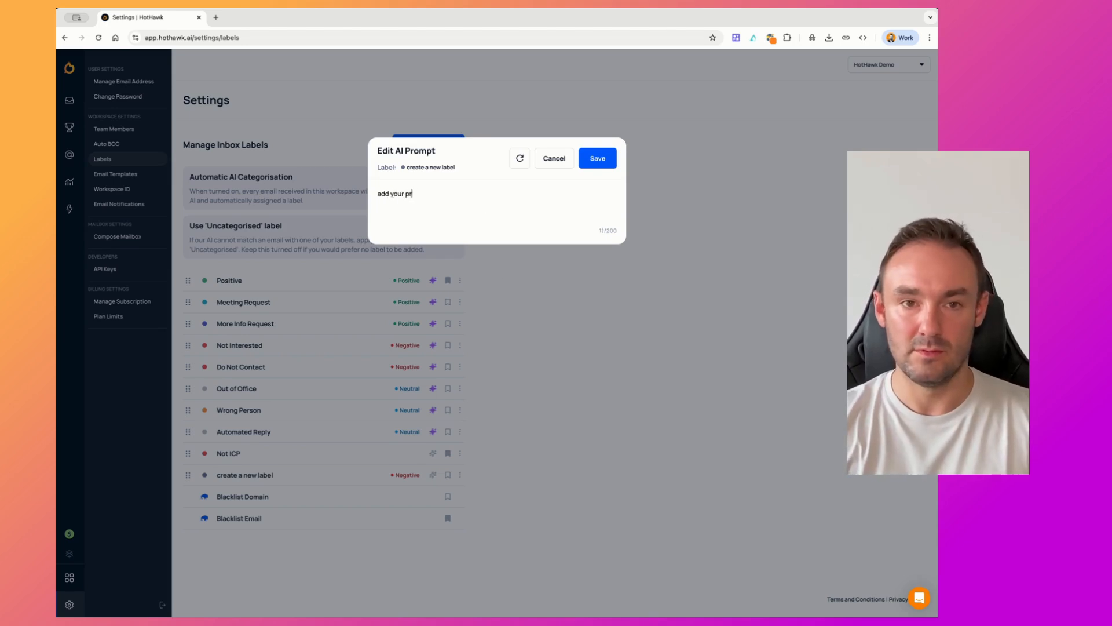
pyautogui.hotkey('ctrl', 'a')
pyautogui.press('BackSpace')
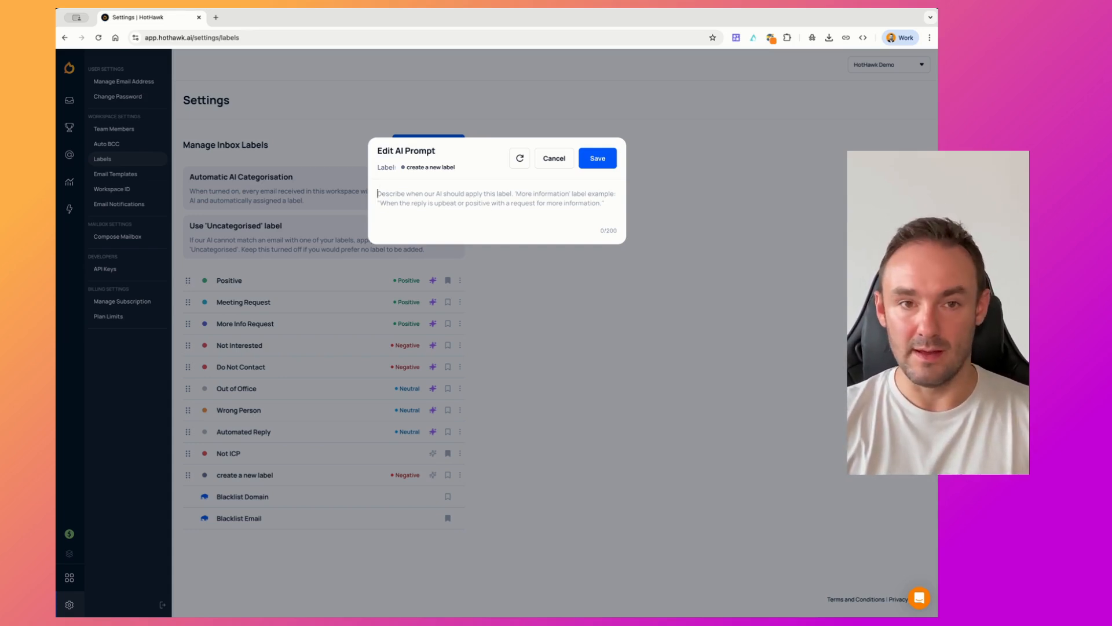
# - Enter the AI prompt "Email specifically asks for a meeting, a cal link or a zoom." for the "create a new label" label
pyautogui.write('Email specifically')
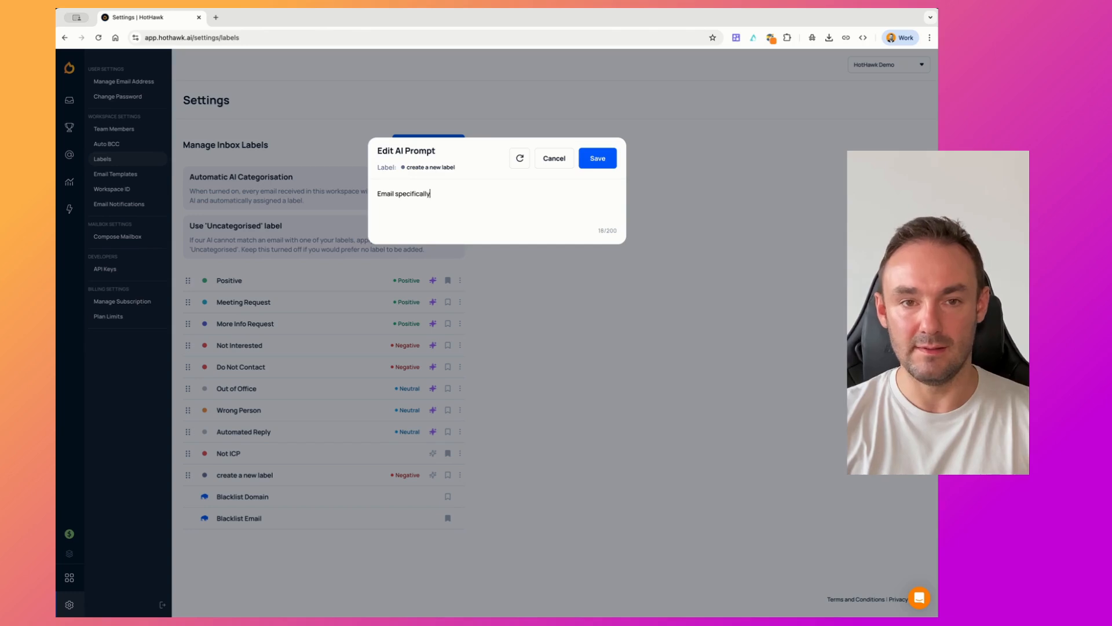
pyautogui.write(' asks for a me')
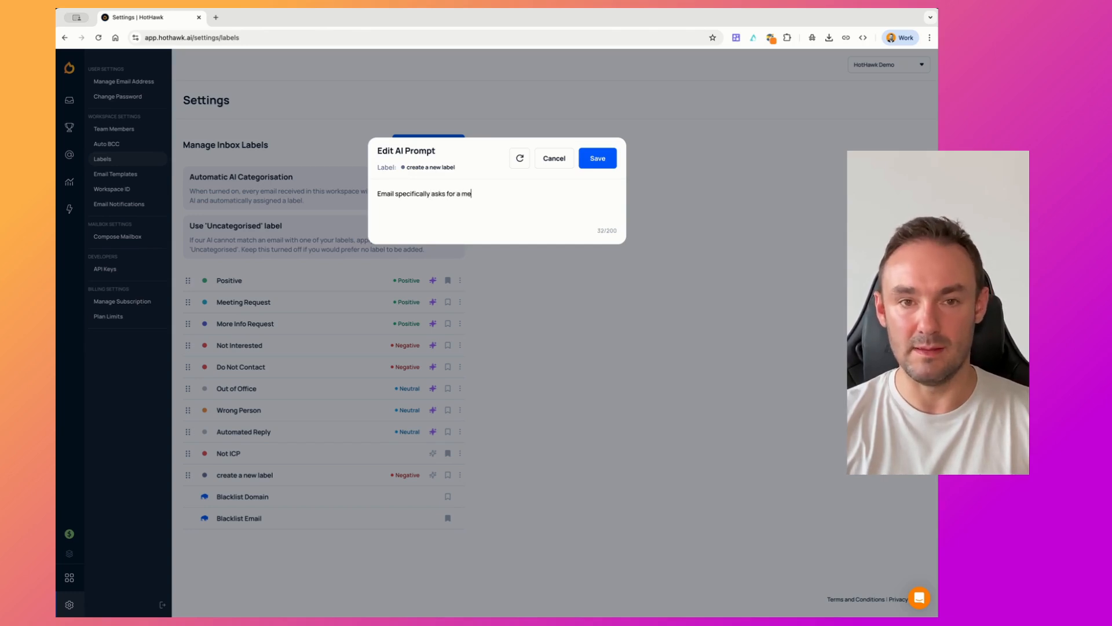
pyautogui.write('eting, a cal link')
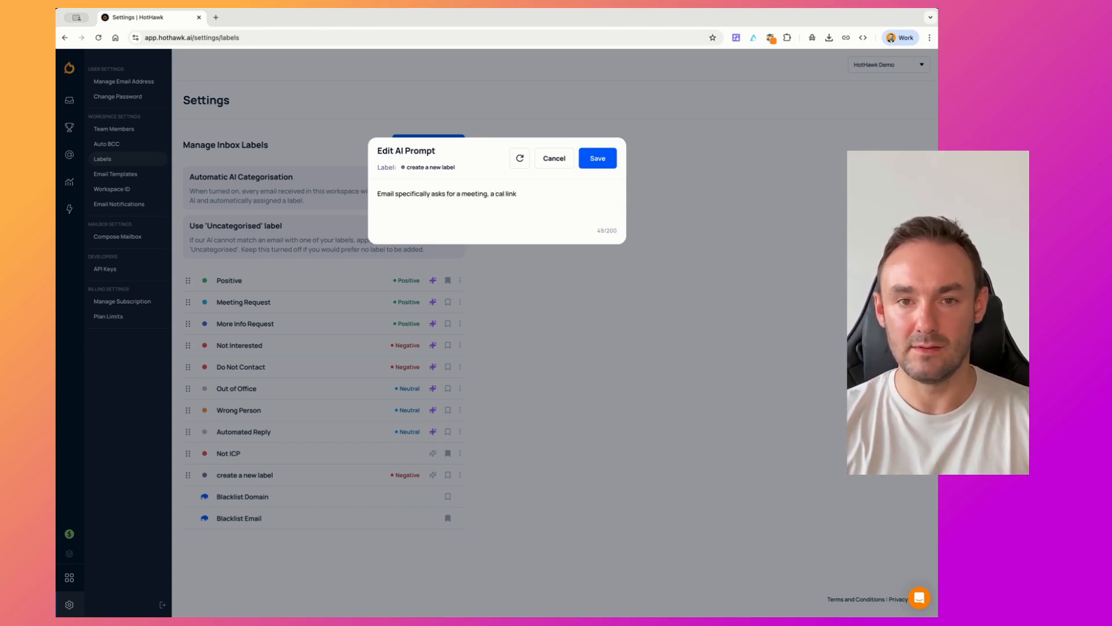
pyautogui.write(' or a zoom.')
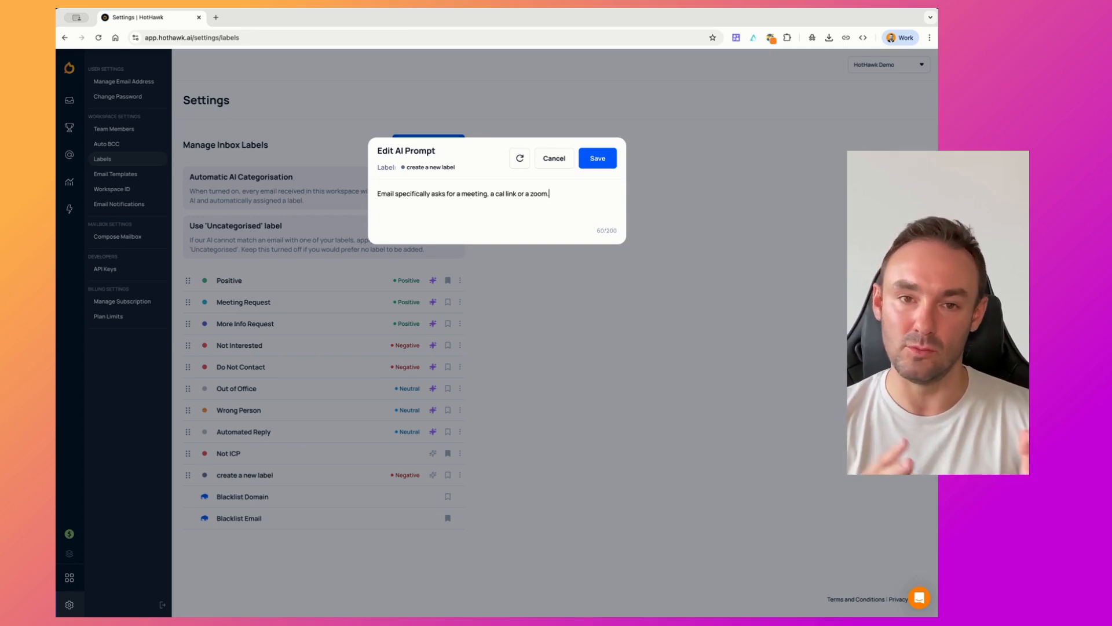
# - Replace the draft prompt with "Email must contain the term 'Share your calendar link'", then cancel the prompt edit without saving
pyautogui.hotkey('ctrl', 'a')
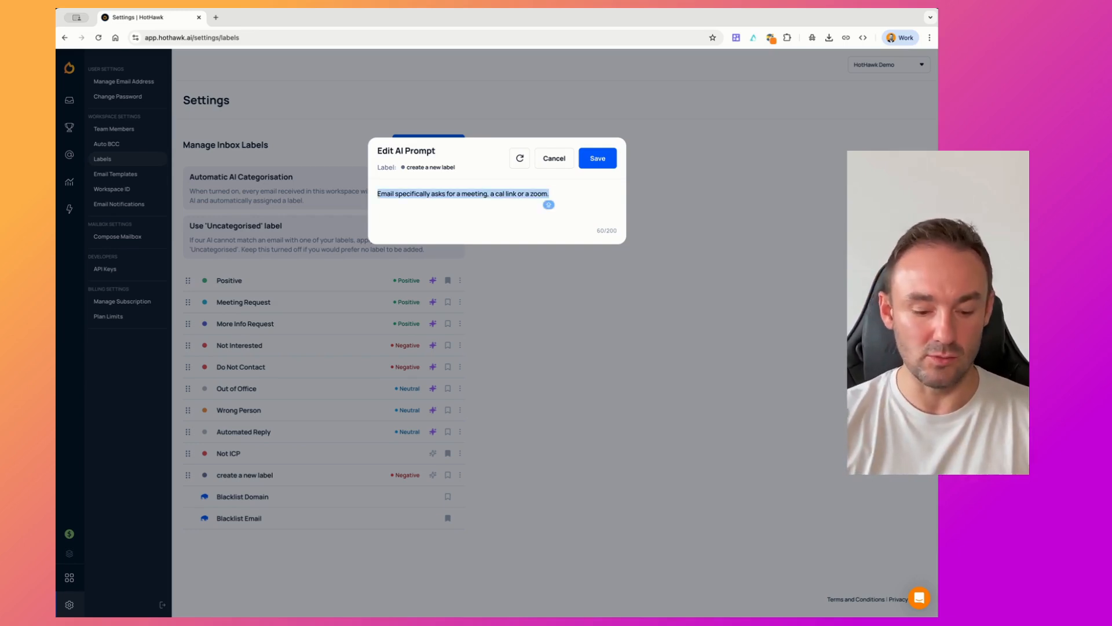
pyautogui.write('Email must conta')
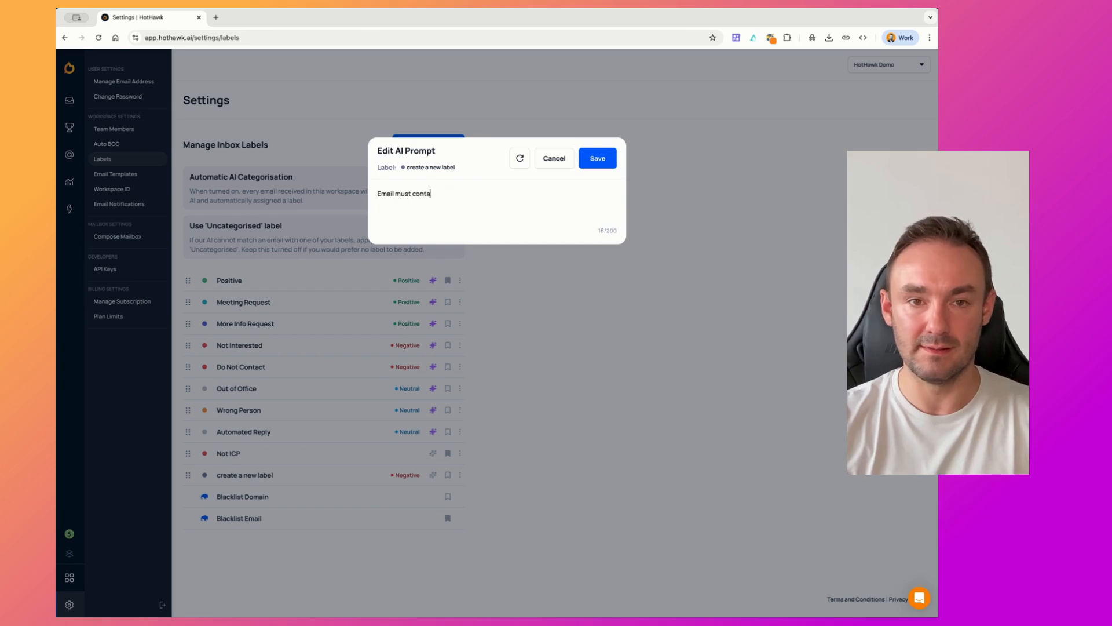
pyautogui.write('tain the w')
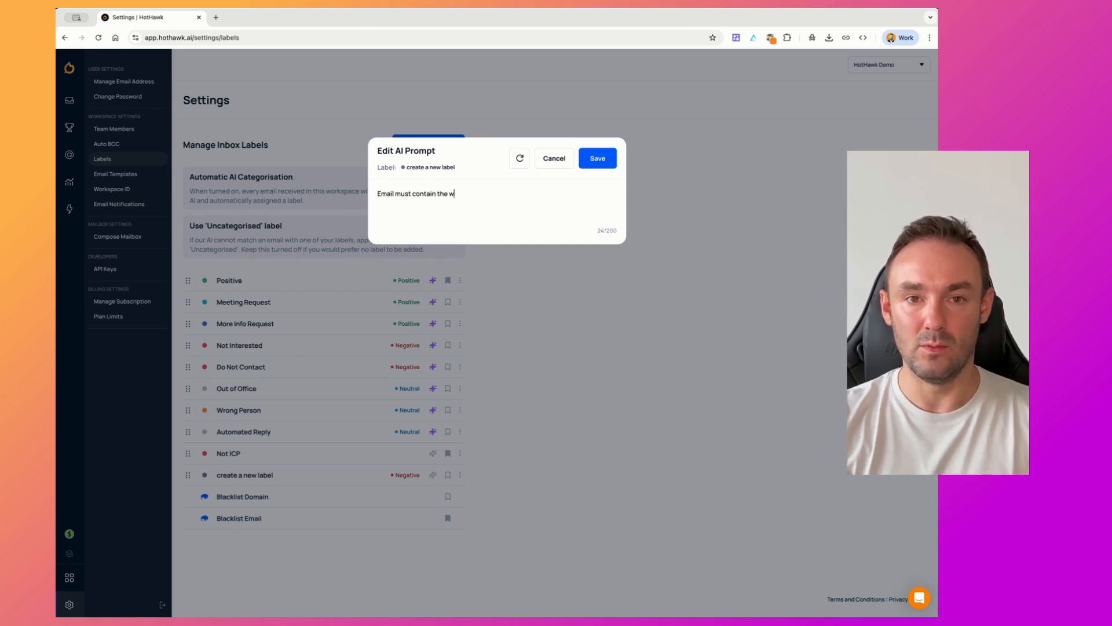
pyautogui.write("ord '")
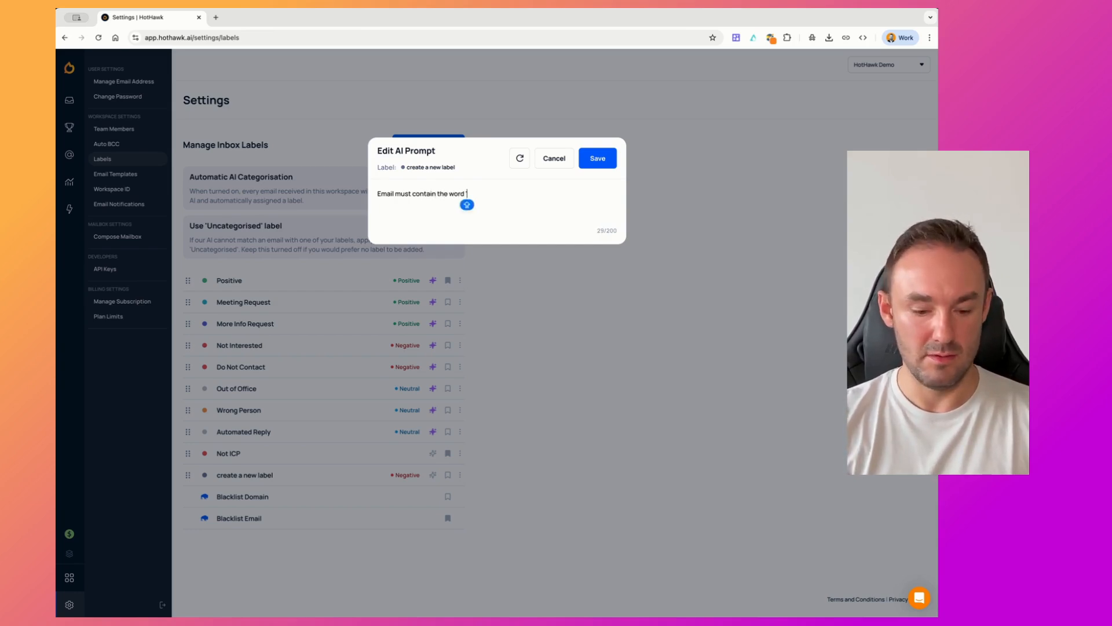
pyautogui.write('Share you')
pyautogui.write('r calendar li')
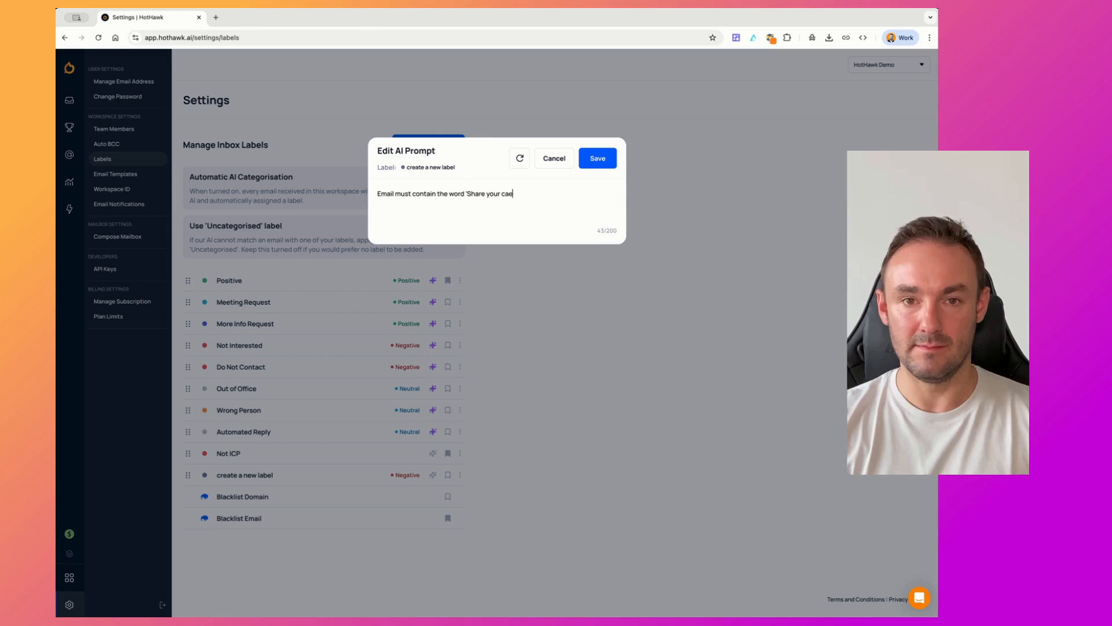
pyautogui.write("nk'")
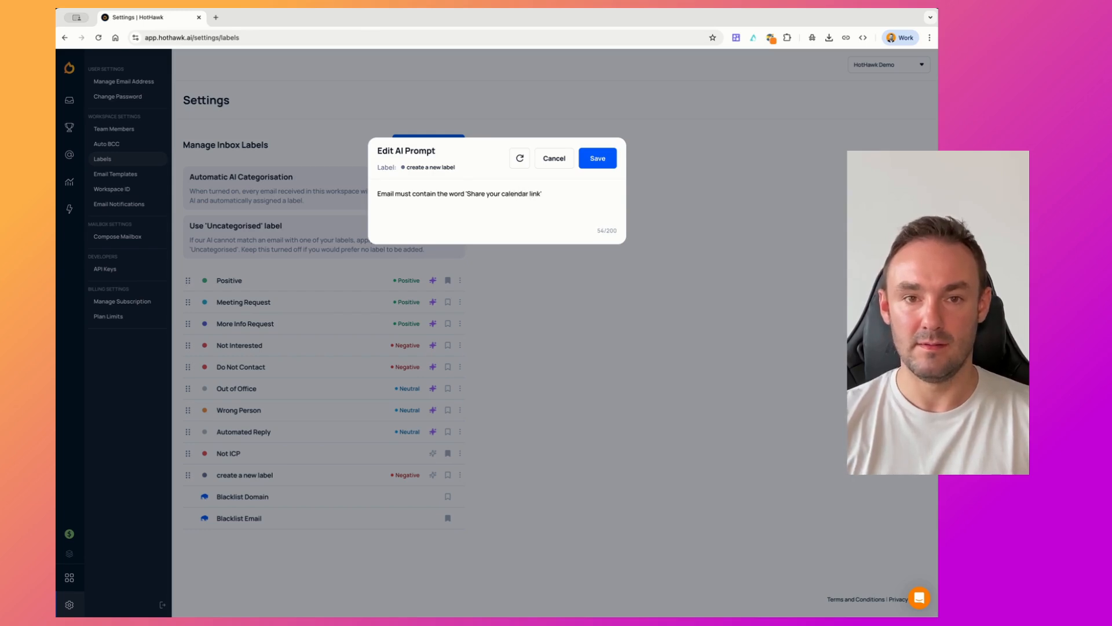
pyautogui.doubleClick(458, 195)
pyautogui.write('term')
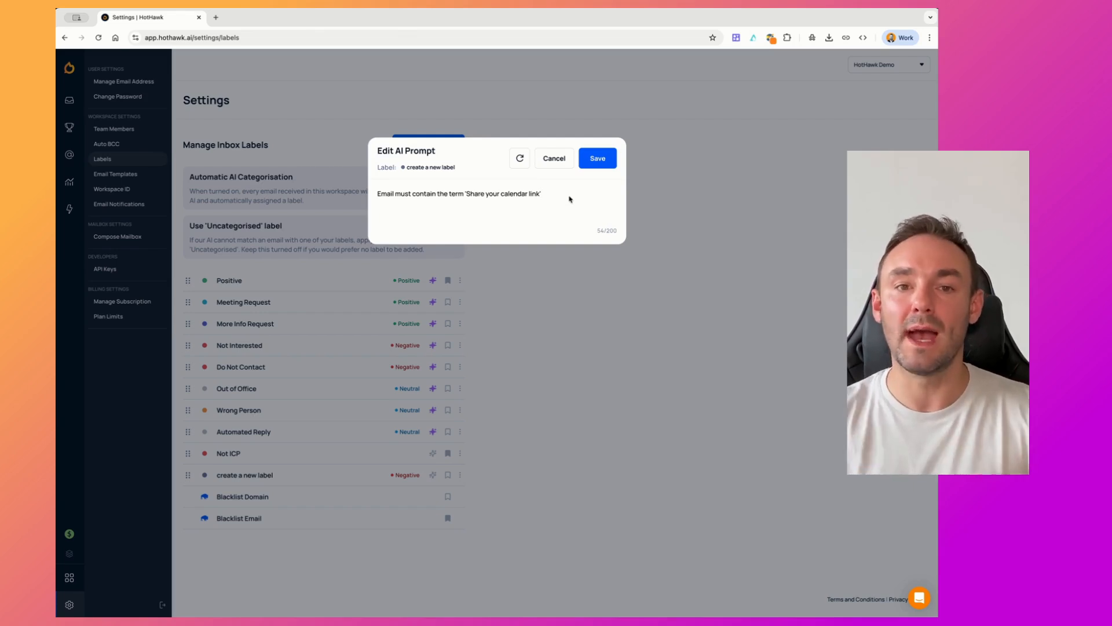
pyautogui.click(552, 159)
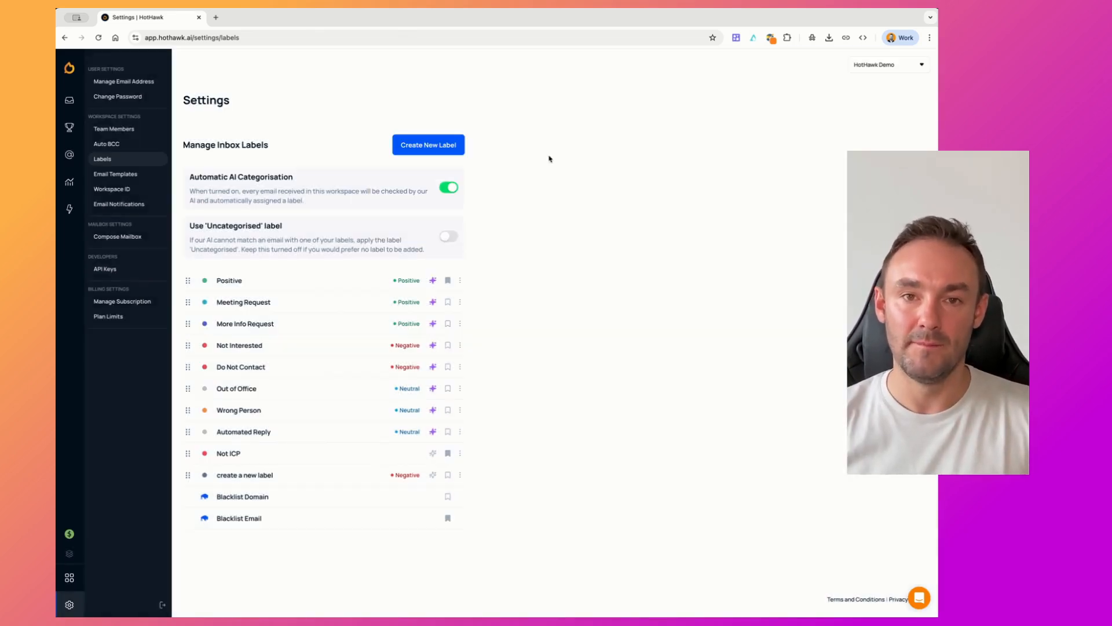